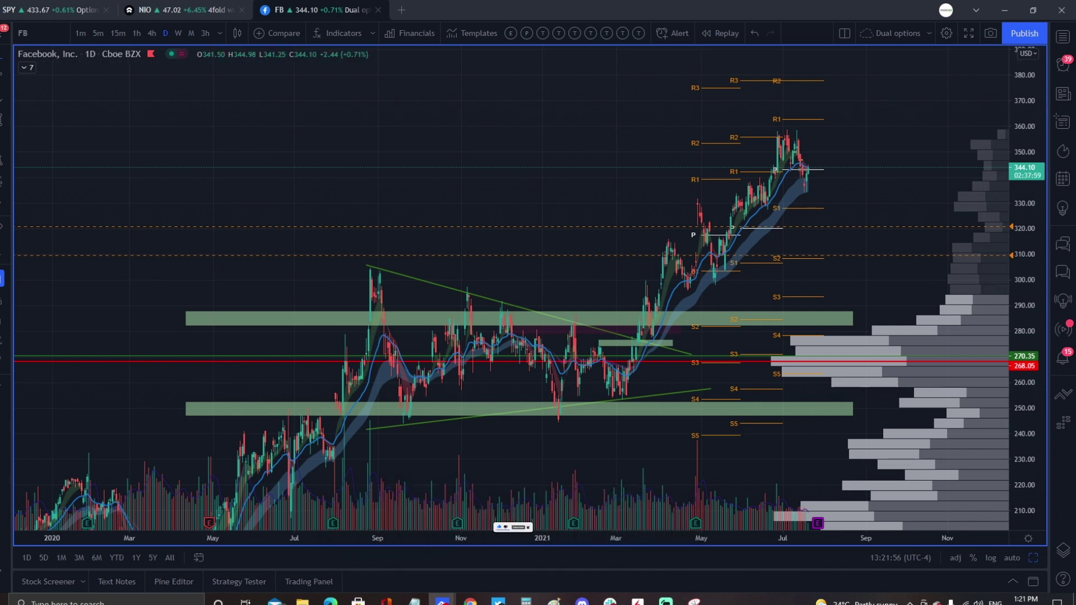
# - Switch the Facebook chart from the daily to the weekly (1W) interval
pyautogui.moveTo(1002, 294); pyautogui.dragTo(1002, 277)
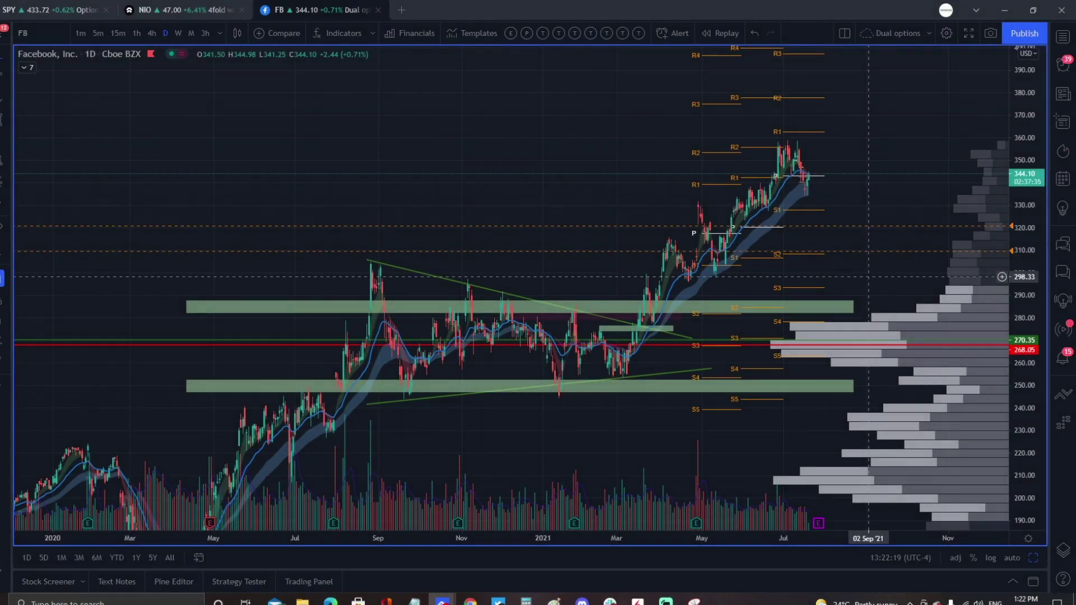
pyautogui.moveTo(716, 424); pyautogui.dragTo(676, 393)
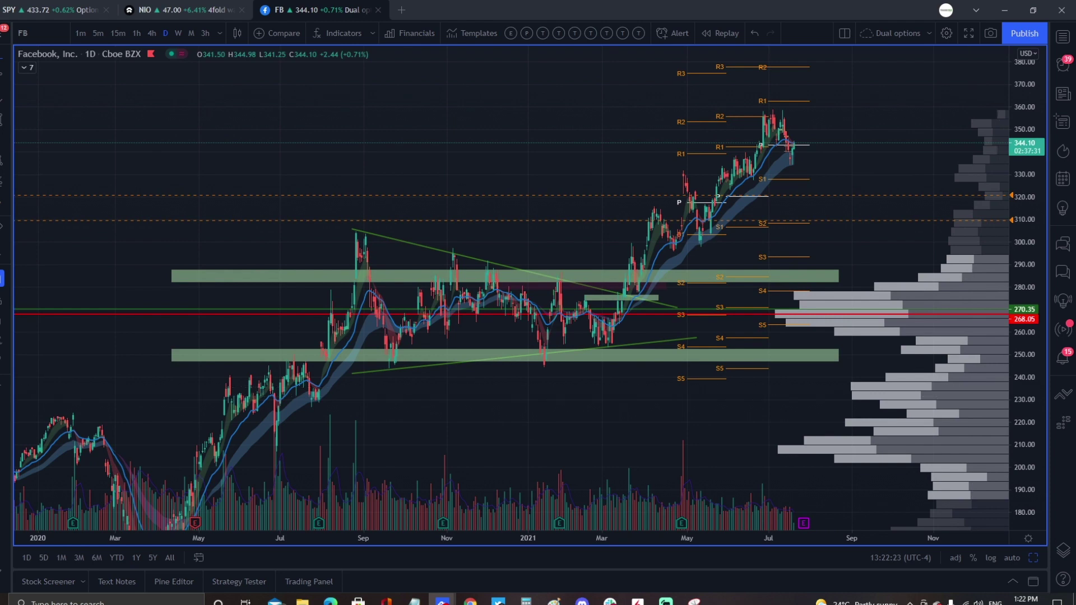
pyautogui.moveTo(1026, 386); pyautogui.dragTo(1025, 370)
pyautogui.scroll(2, 638, 425)
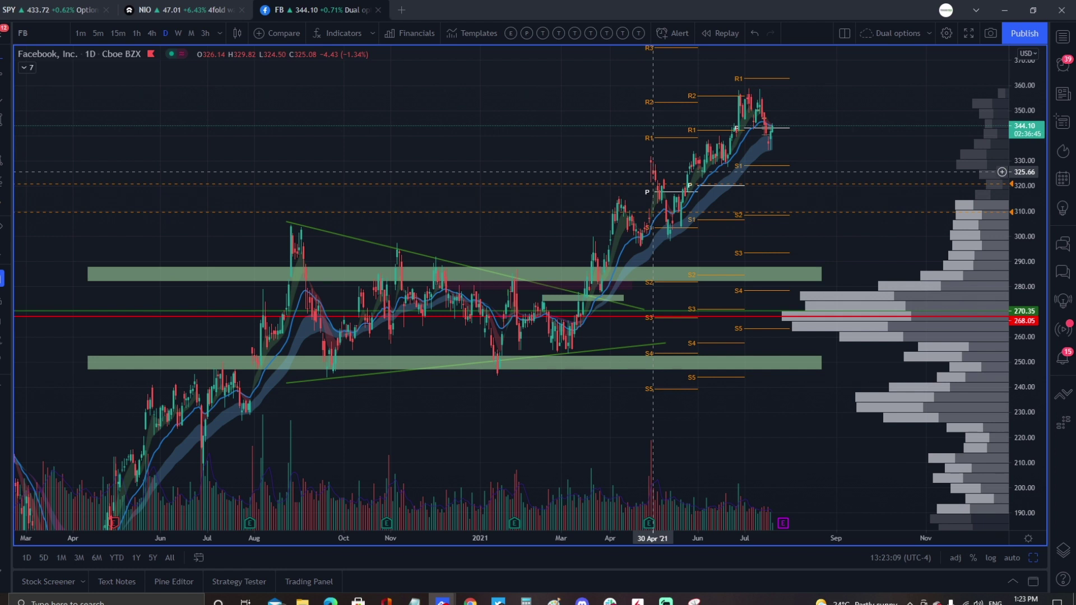
pyautogui.write('1w')
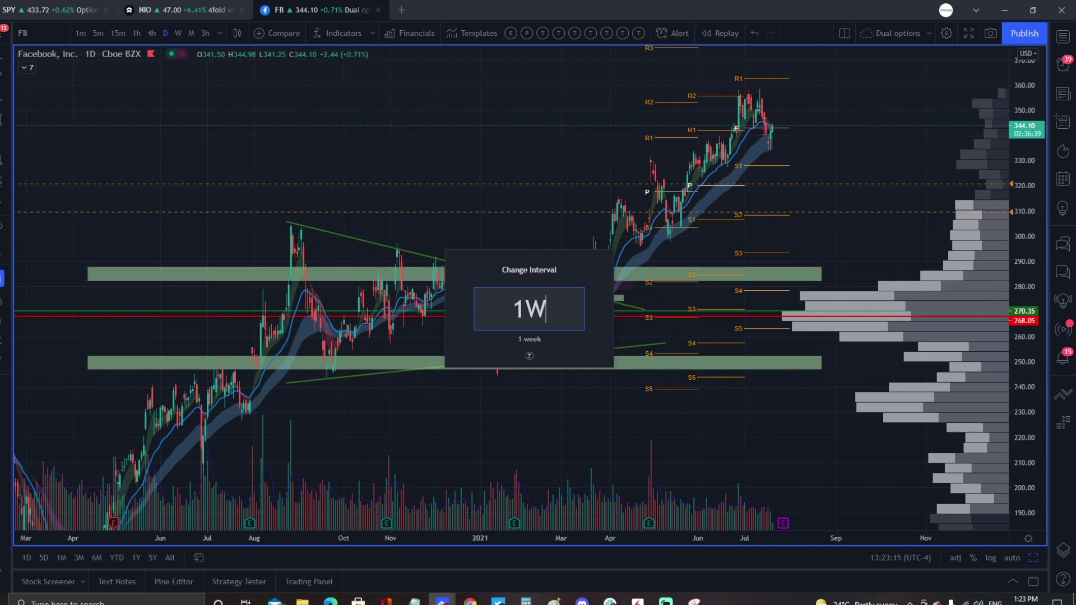
pyautogui.press('Escape')
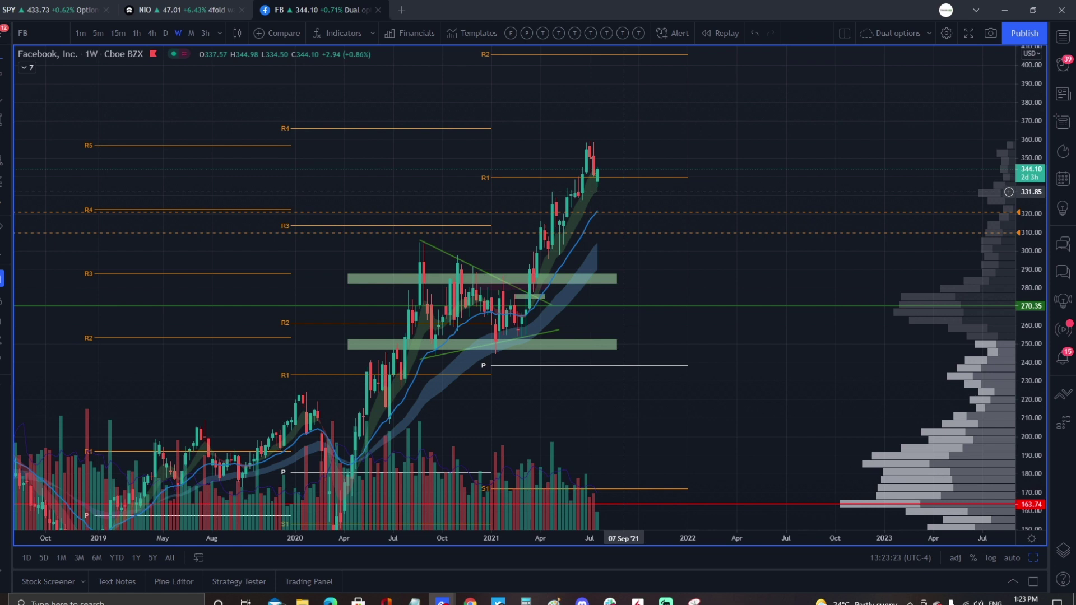
# - View the chart at the 6-hour interval and at the 1-minute interval
pyautogui.write('6H')
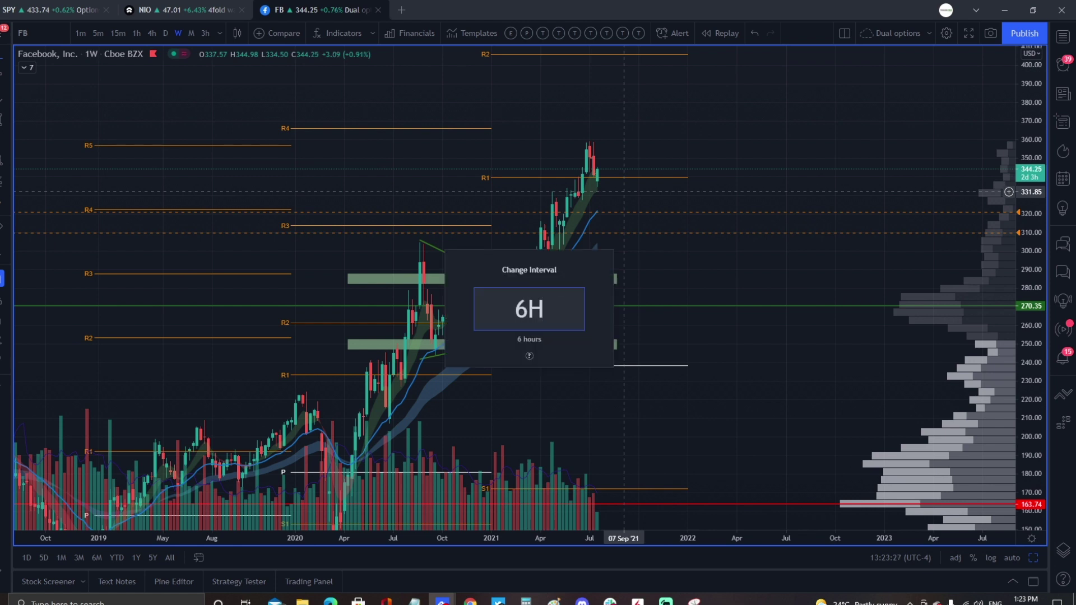
pyautogui.press('Return')
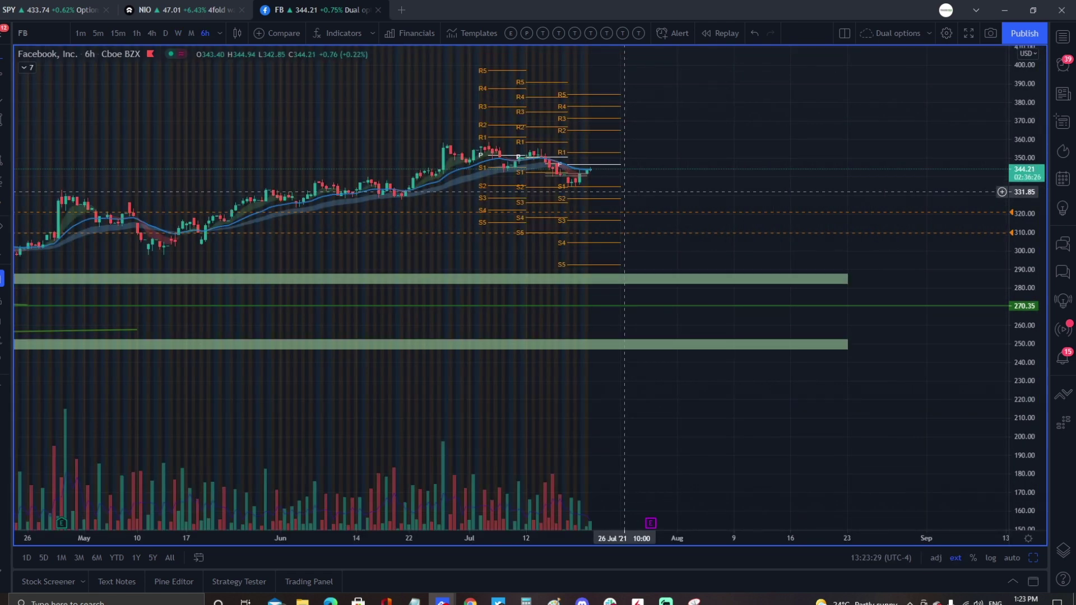
pyautogui.write('1')
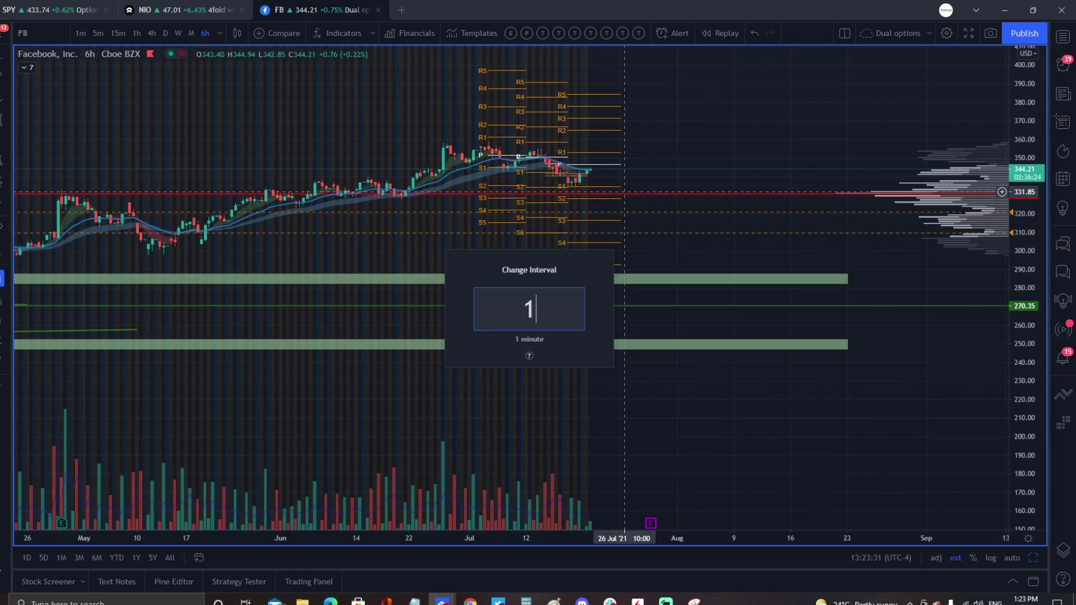
pyautogui.press('Return')
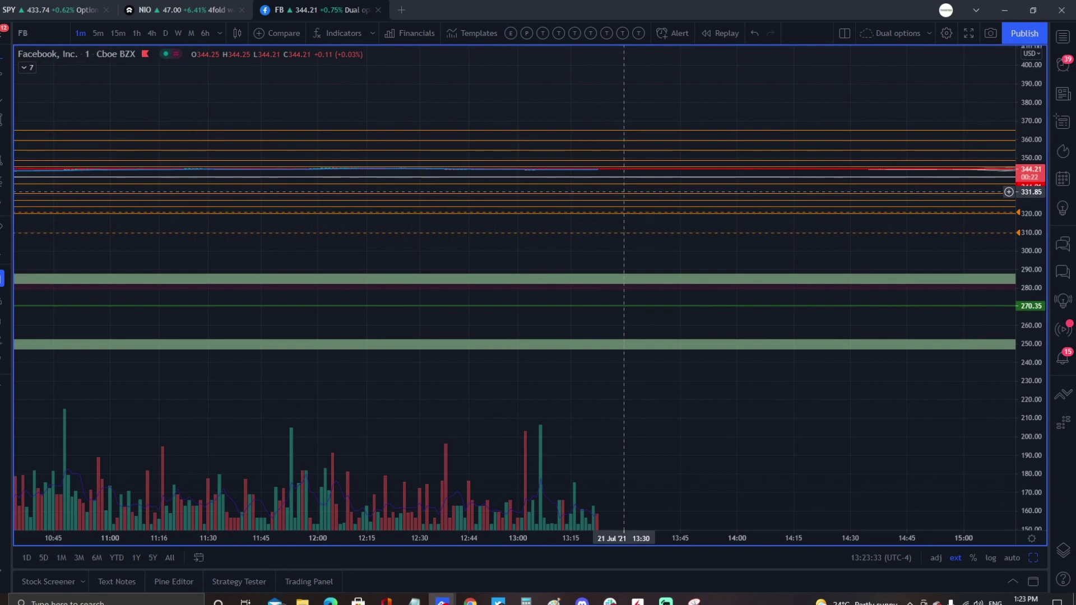
# - View the chart at a custom 100-minute interval and return it to the daily interval
pyautogui.write('16')
pyautogui.press('BackSpace')
pyautogui.write('00')
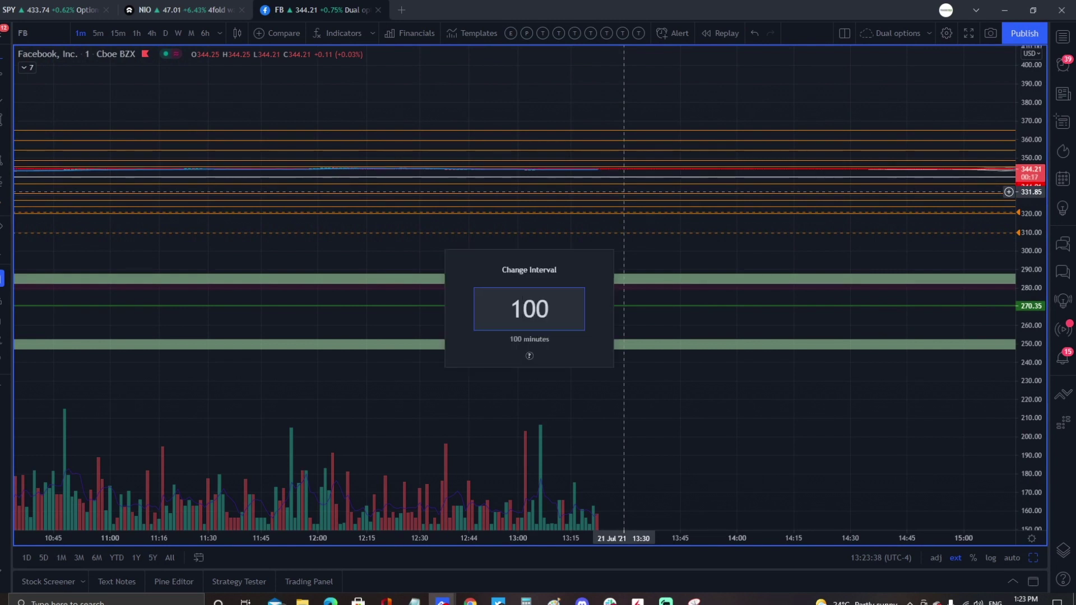
pyautogui.press('Return')
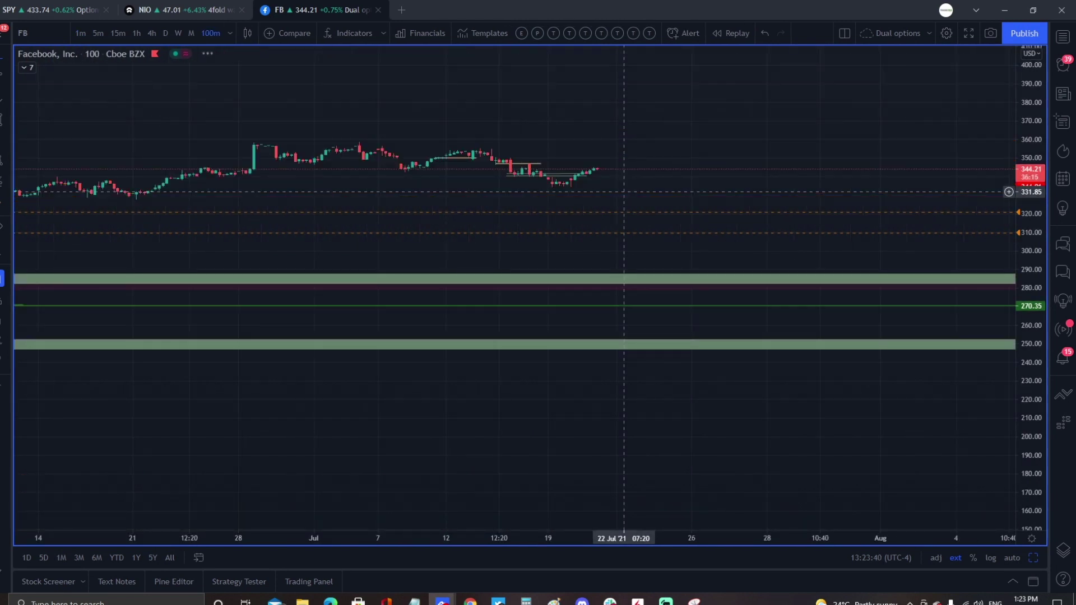
pyautogui.write('1D')
pyautogui.press('Return')
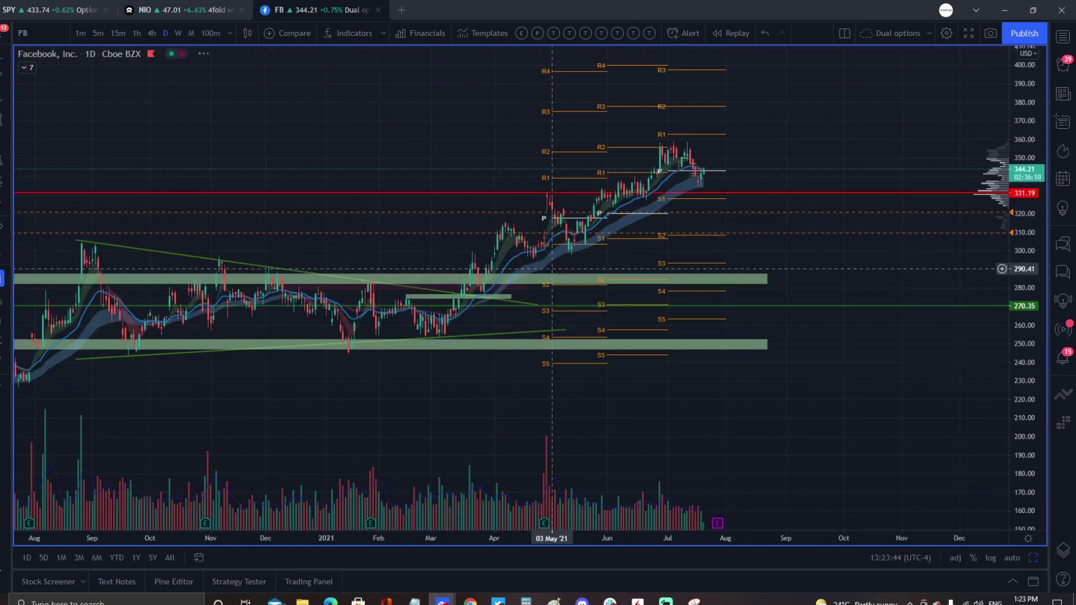
# - Hide both Leading EMA Clouds (5 12 and 34 50), the EMA 20 and the Pivots indicator on the daily chart
pyautogui.moveTo(733, 220); pyautogui.dragTo(775, 213)
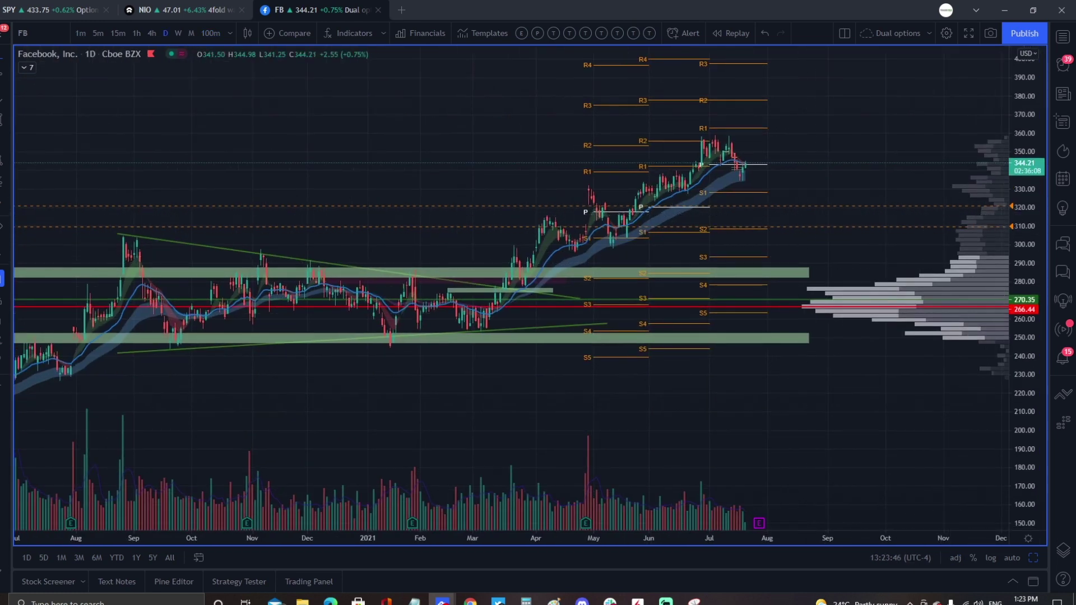
pyautogui.scroll(4, 615, 339)
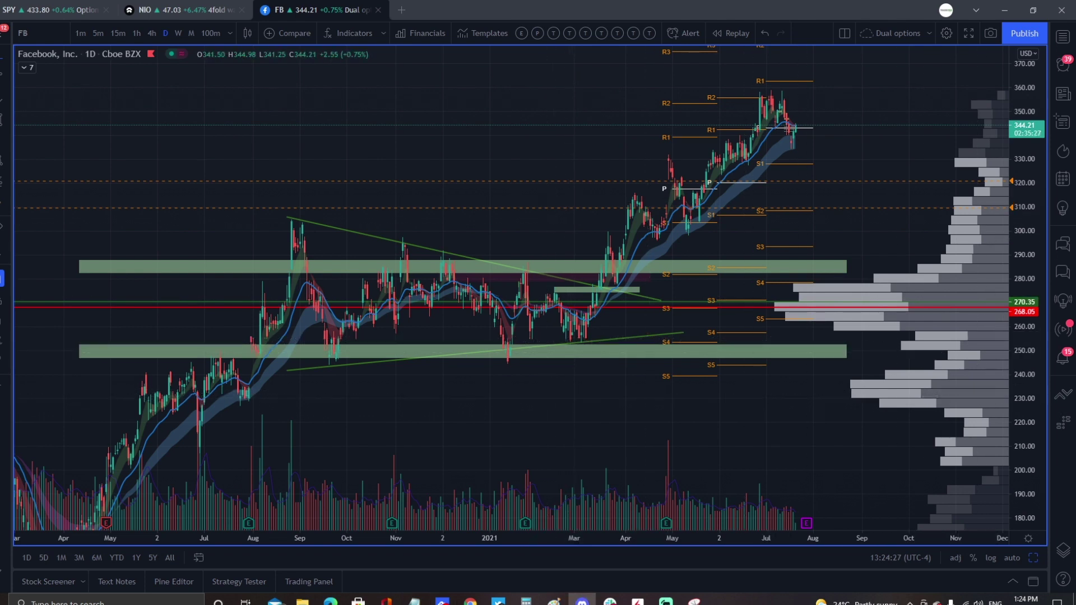
pyautogui.moveTo(875, 248); pyautogui.dragTo(850, 248)
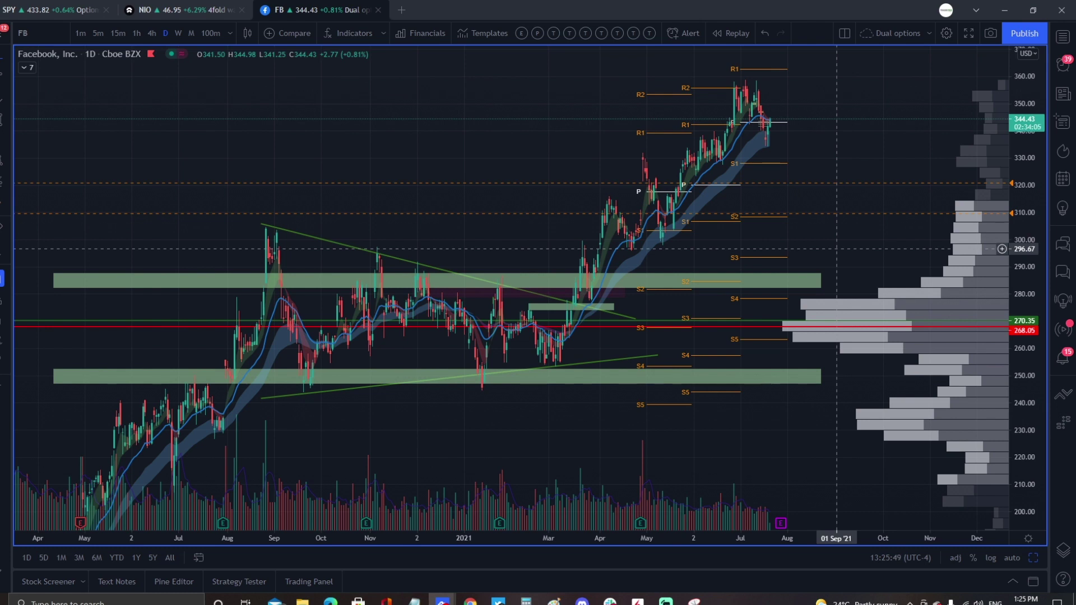
pyautogui.scroll(2, 896, 281)
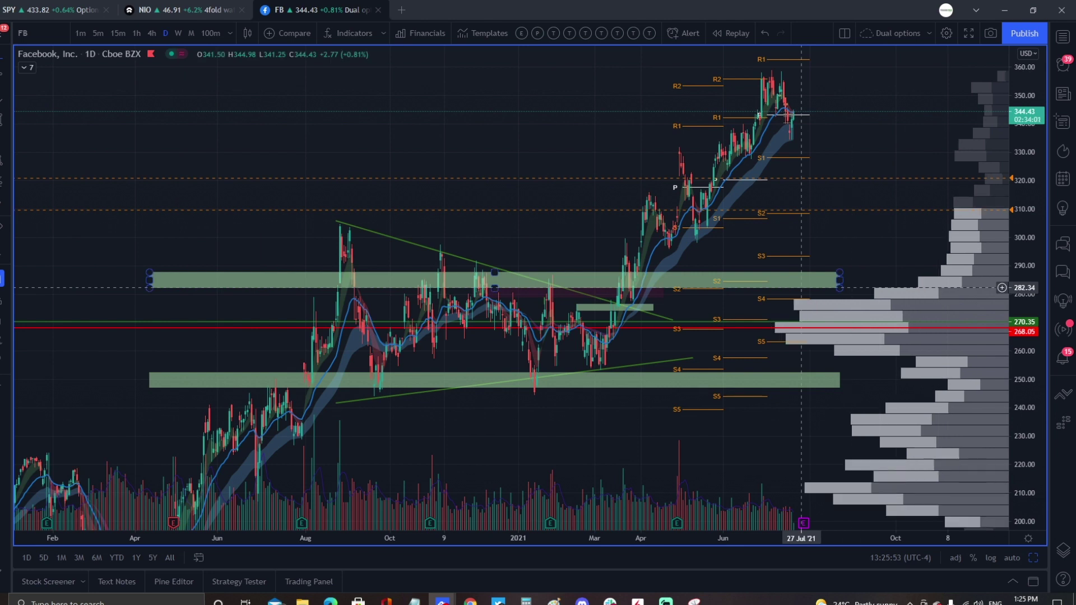
pyautogui.click(25, 67)
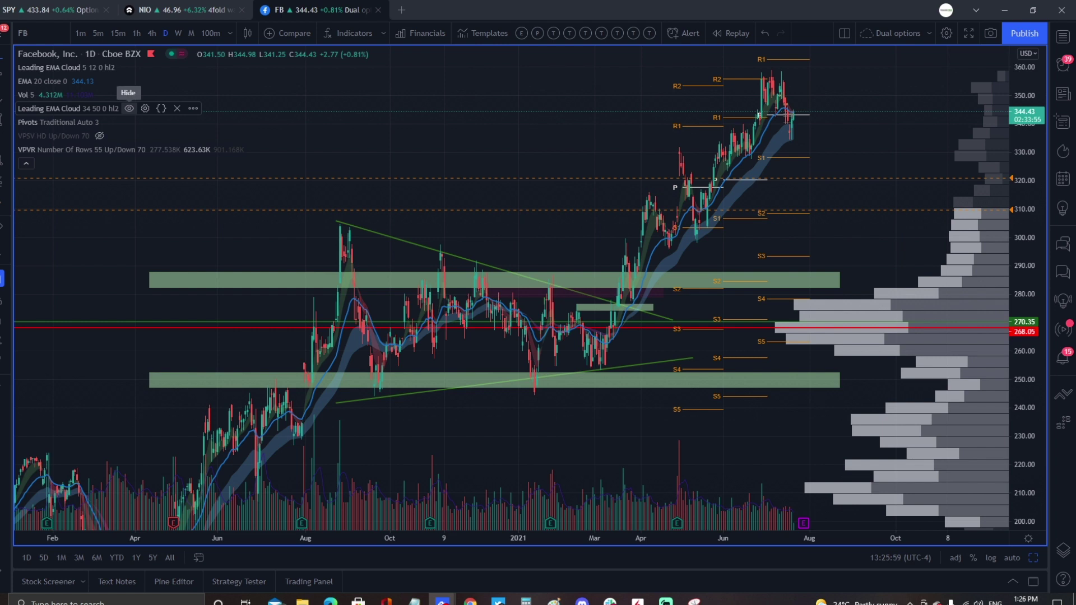
pyautogui.click(129, 108)
pyautogui.click(109, 122)
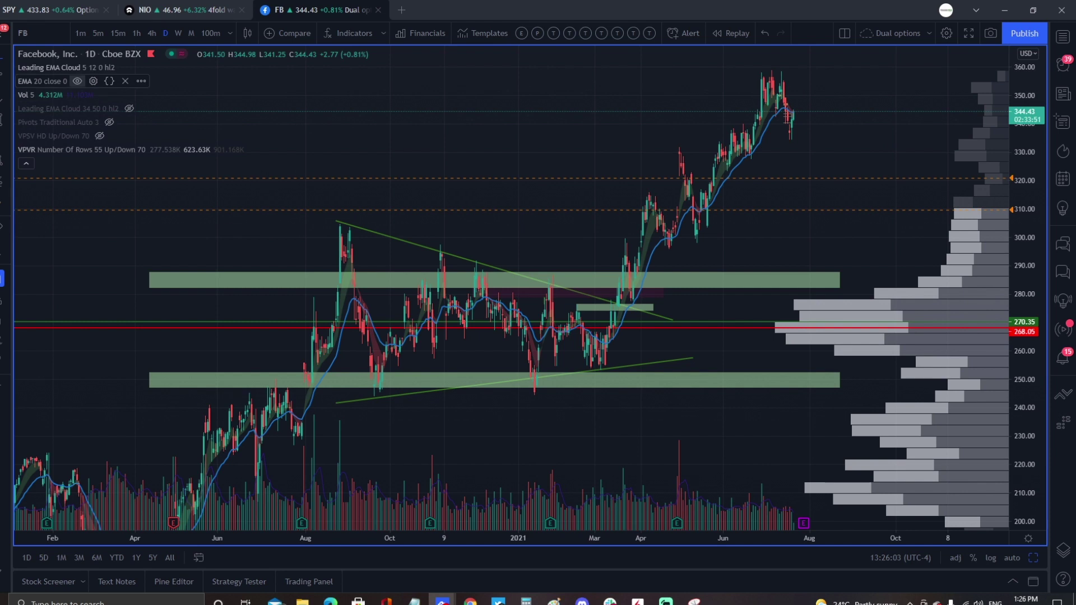
pyautogui.click(77, 80)
pyautogui.click(125, 67)
pyautogui.click(26, 163)
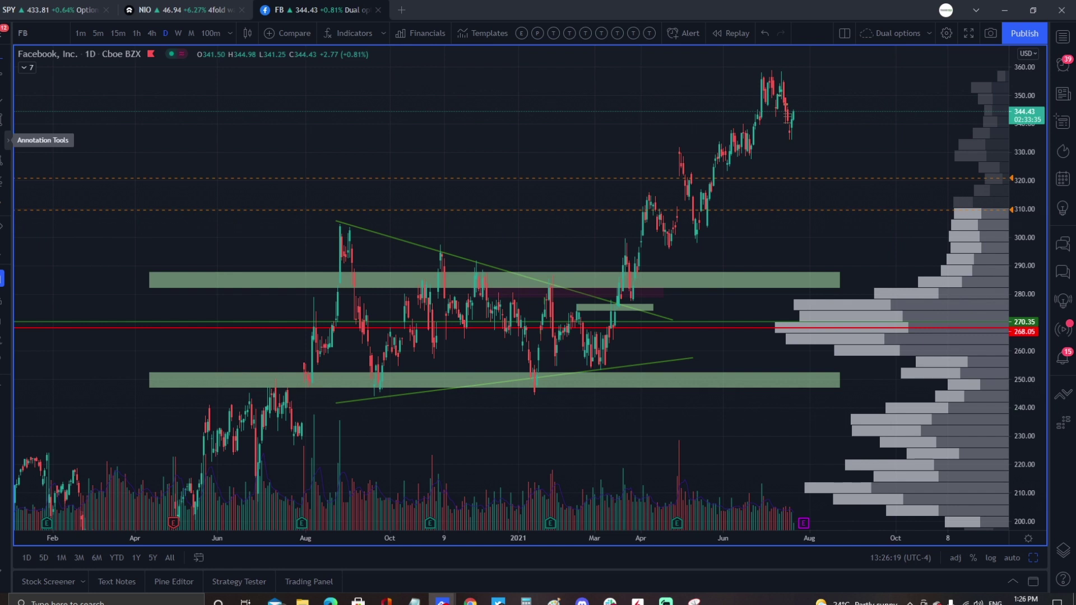
# - Handwrite the timeframe labels W, D and 1H one below another in red with the Brush above the early-2020 candles
pyautogui.click(8, 140)
pyautogui.click(4, 118)
pyautogui.click(45, 119)
pyautogui.moveTo(76, 102)
pyautogui.mouseDown()
pyautogui.moveTo(87, 149)
pyautogui.moveTo(132, 107)
pyautogui.mouseUp()
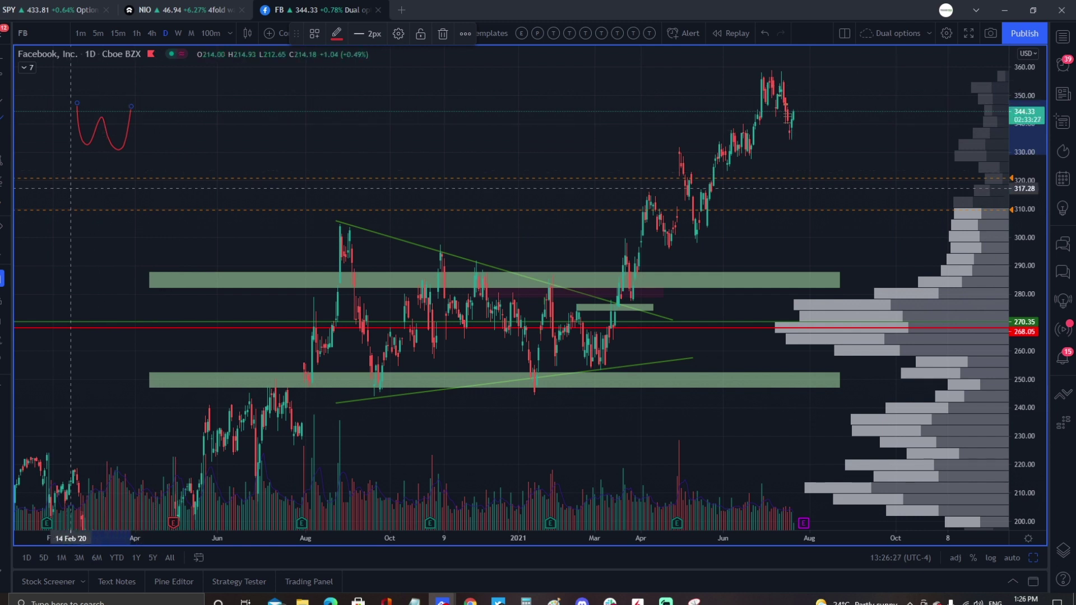
pyautogui.moveTo(87, 167); pyautogui.dragTo(91, 280)
pyautogui.moveTo(102, 243)
pyautogui.mouseDown()
pyautogui.moveTo(103, 278)
pyautogui.moveTo(125, 258)
pyautogui.mouseUp()
pyautogui.moveTo(117, 240)
pyautogui.mouseDown()
pyautogui.moveTo(118, 277)
pyautogui.moveTo(89, 243)
pyautogui.mouseUp()
pyautogui.moveTo(77, 286); pyautogui.dragTo(94, 283)
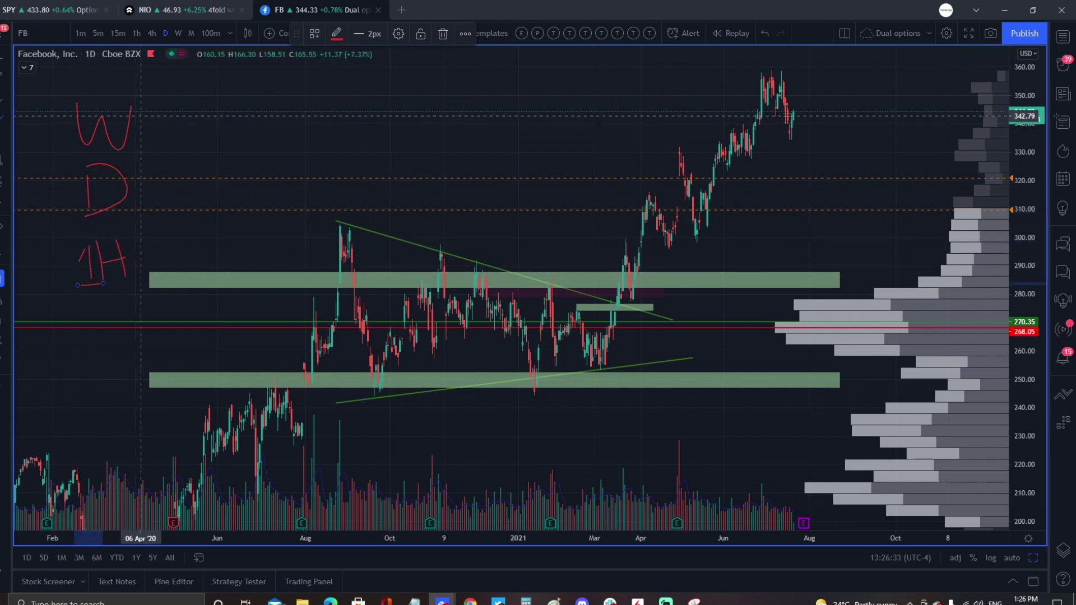
# - Draw a short dash beside each handwritten timeframe label and a freehand U-shaped outline around the whole list
pyautogui.moveTo(148, 191); pyautogui.dragTo(166, 191)
pyautogui.moveTo(148, 251); pyautogui.dragTo(168, 252)
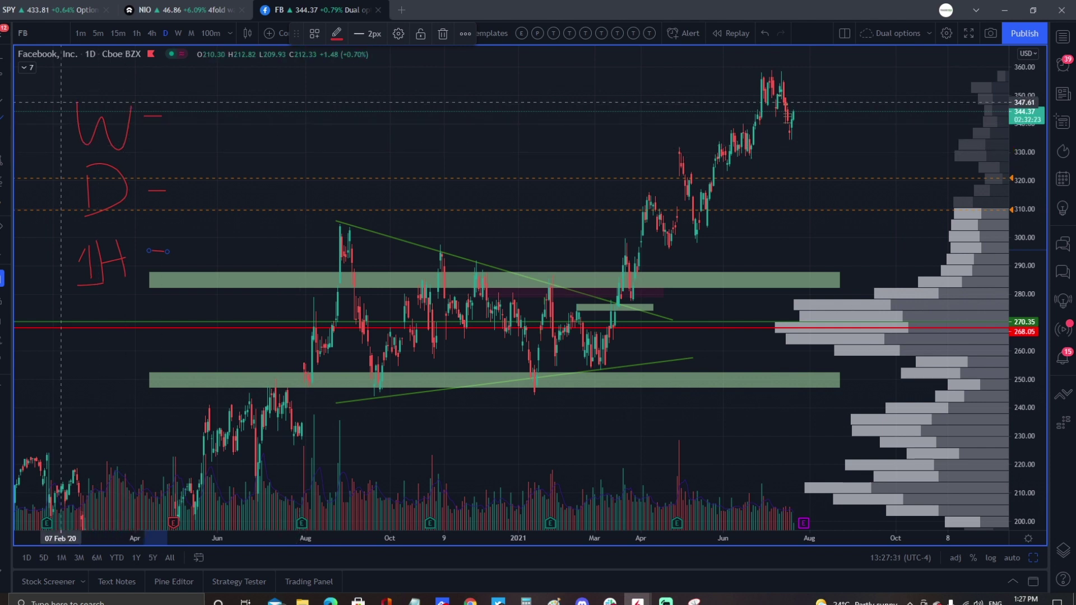
pyautogui.moveTo(60, 104); pyautogui.dragTo(49, 275)
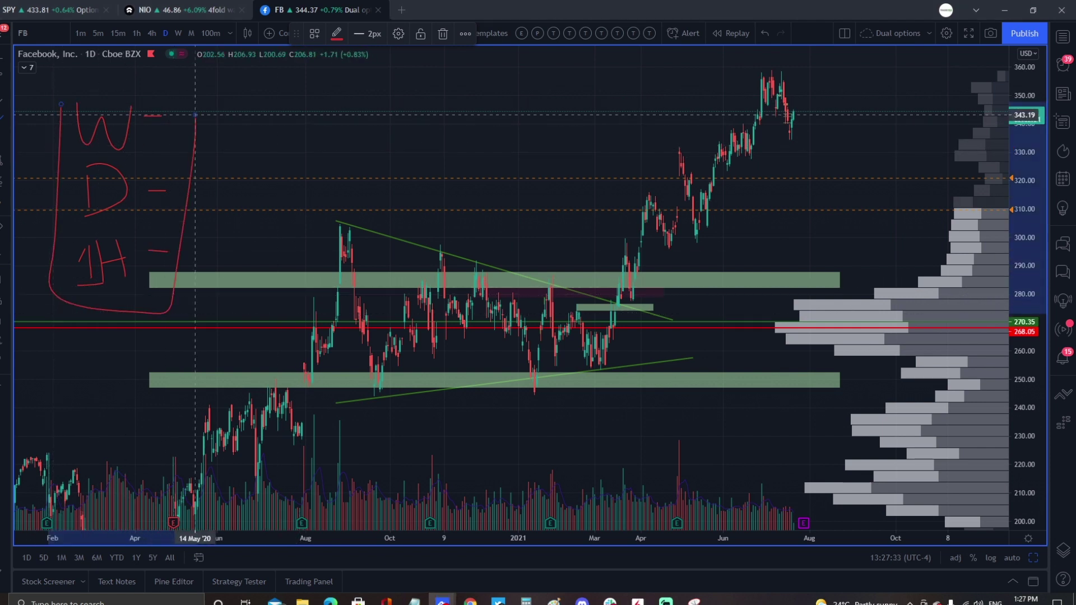
# - Undo all the freehand timeframe labels, dashes and the outline around them
pyautogui.hotkey('ctrl', 'z')
pyautogui.hotkey('ctrl', 'z')
pyautogui.hotkey('ctrl', 'z')
pyautogui.hotkey('ctrl', 'z')
pyautogui.hotkey('ctrl', 'z')
pyautogui.hotkey('ctrl', 'z')
pyautogui.hotkey('ctrl', 'z')
pyautogui.hotkey('ctrl', 'z')
pyautogui.hotkey('ctrl', 'z')
pyautogui.hotkey('ctrl', 'z')
pyautogui.hotkey('ctrl', 'z')
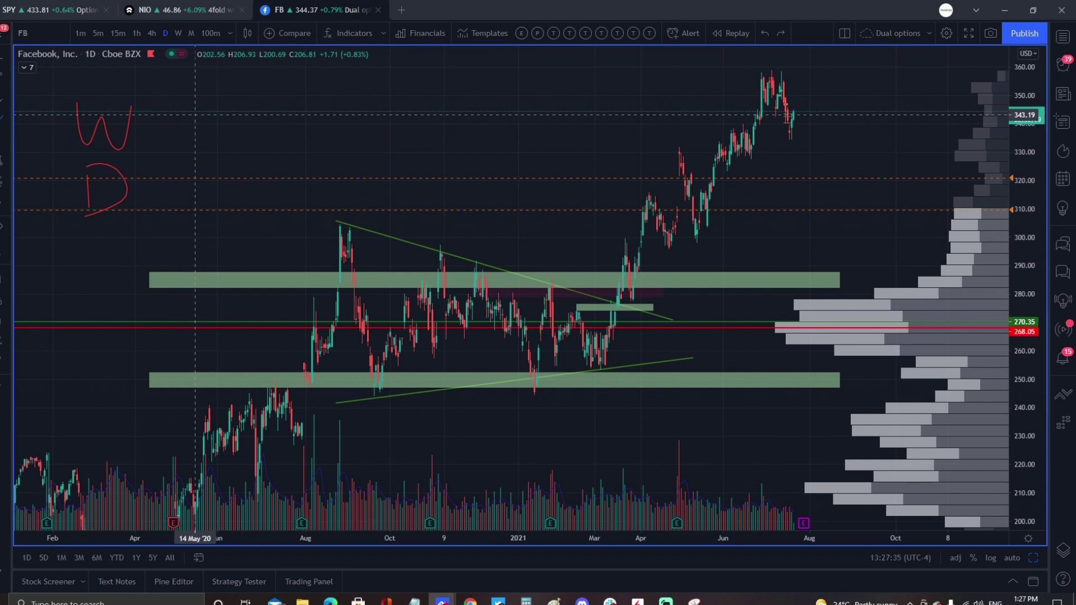
pyautogui.hotkey('ctrl', 'z')
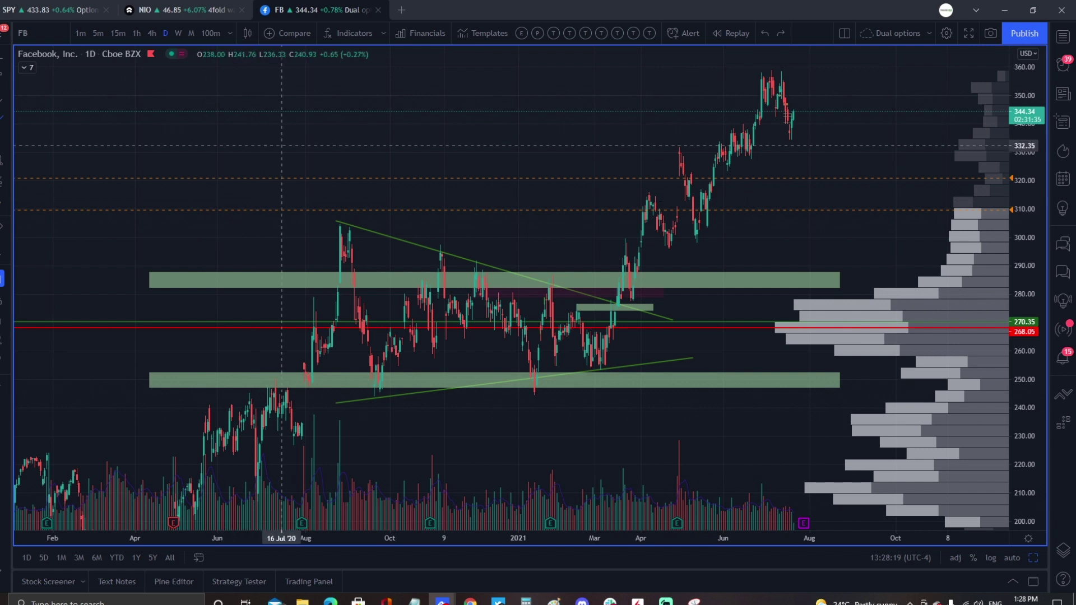
# - Switch the chart to the weekly (1W) interval and frame the candles from early 2019 to July 2021
pyautogui.write('1w')
pyautogui.press('Return')
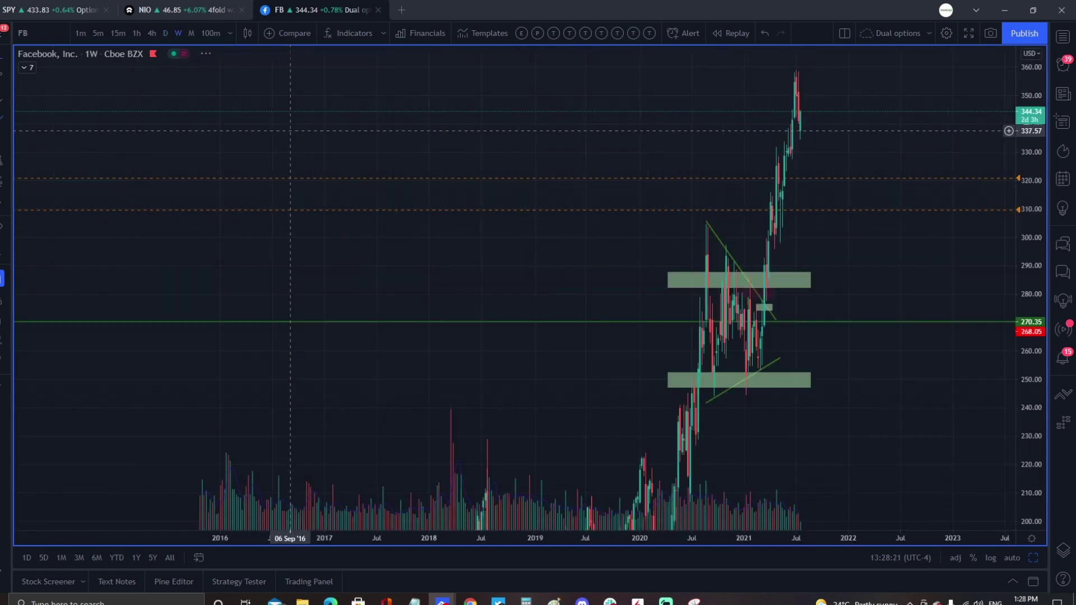
pyautogui.scroll(3, 448, 241)
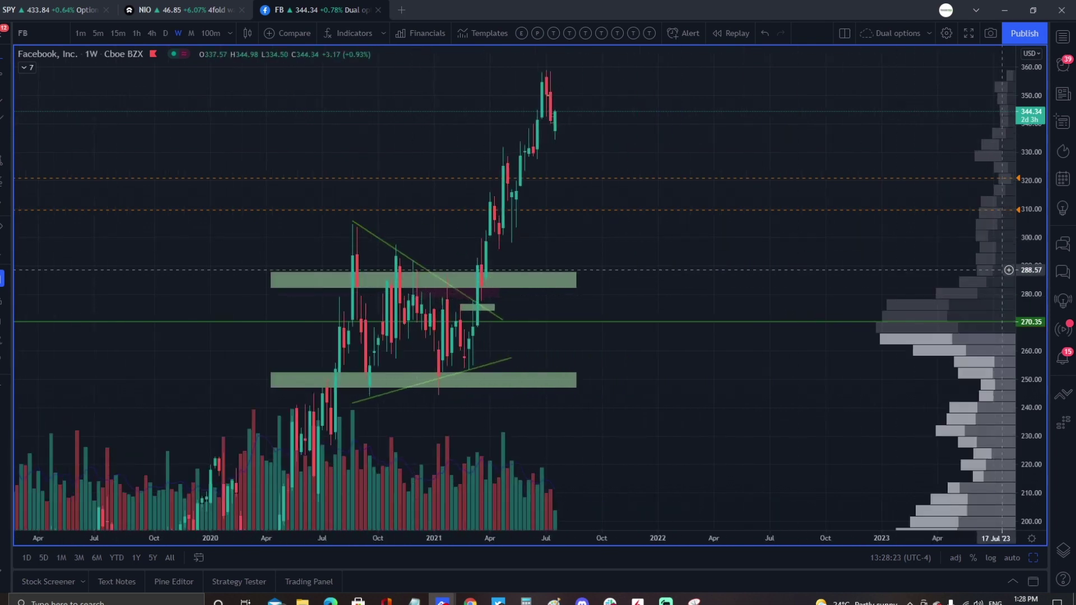
pyautogui.hscroll(-3, 570, 292)
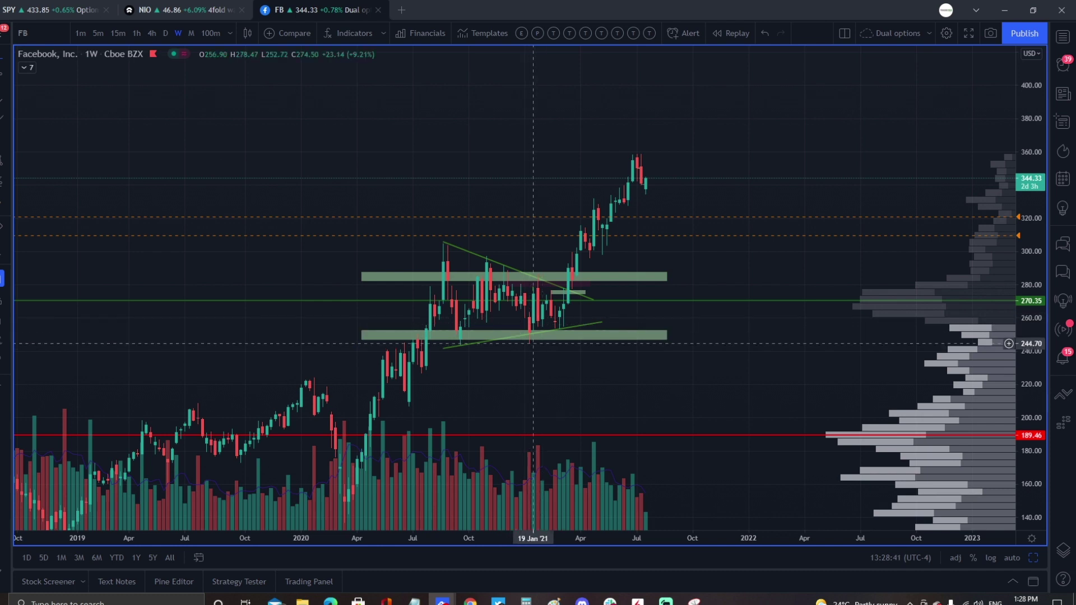
pyautogui.scroll(2, 533, 343)
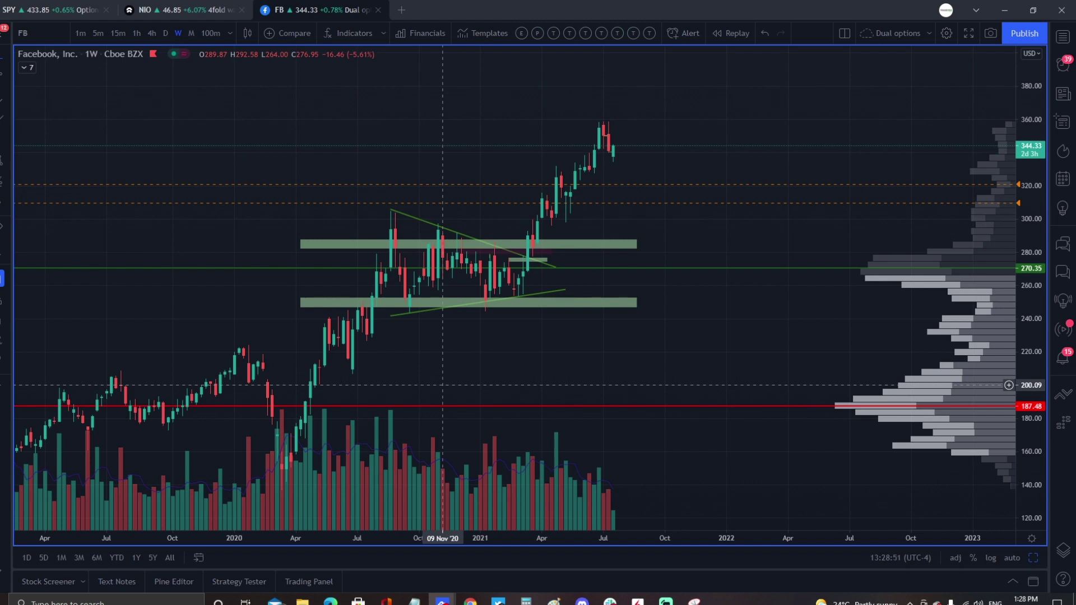
pyautogui.moveTo(480, 345); pyautogui.dragTo(499, 339)
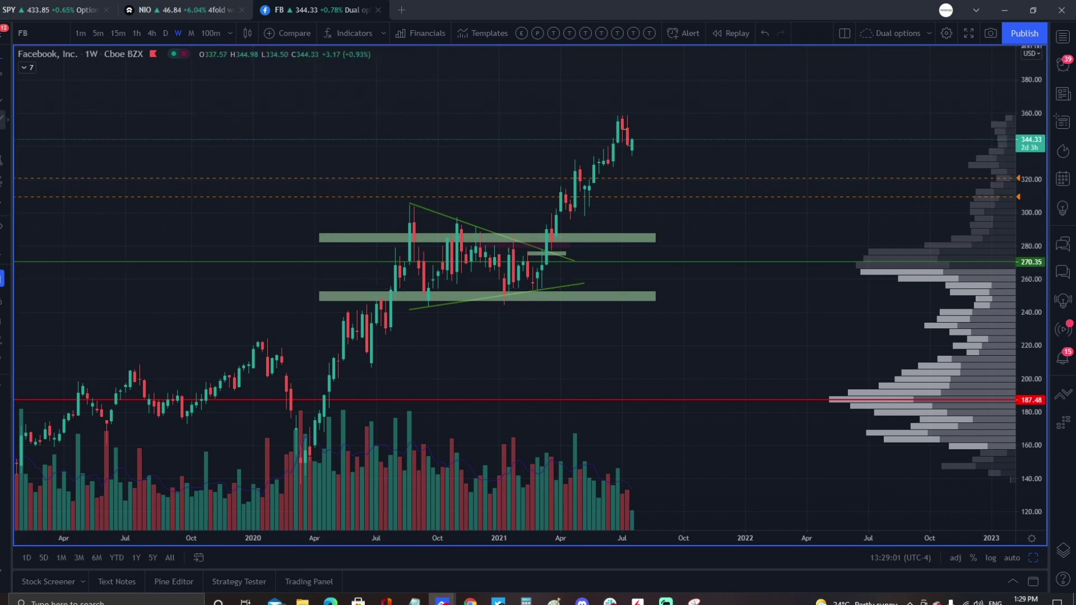
# - Brush red arrows and circles at the price touches on the lower green zone and trace the swings between both zones
pyautogui.moveTo(282, 348); pyautogui.dragTo(348, 310)
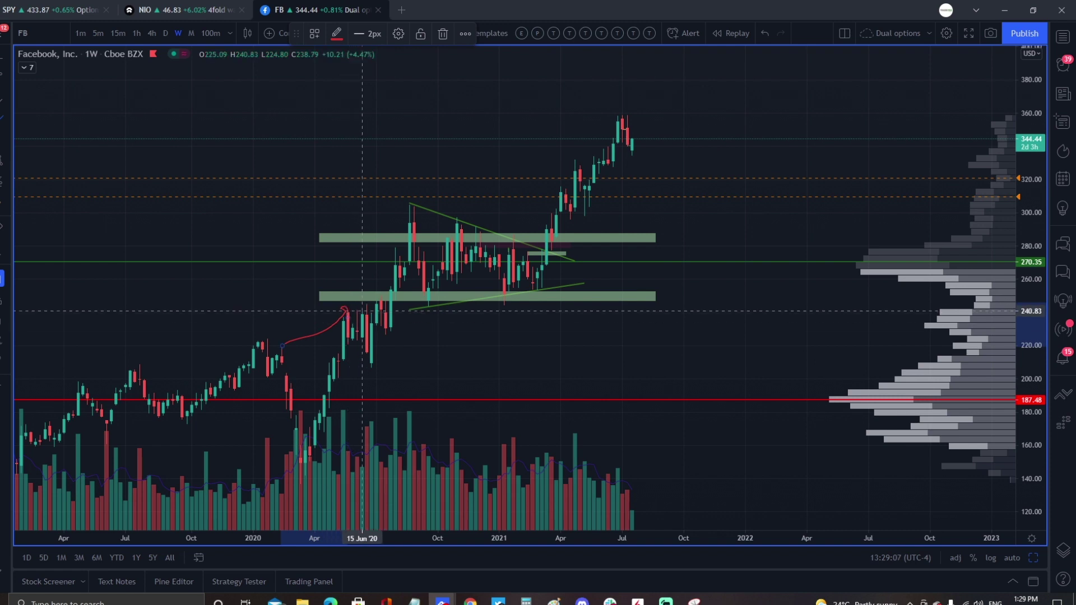
pyautogui.moveTo(340, 270); pyautogui.dragTo(357, 295)
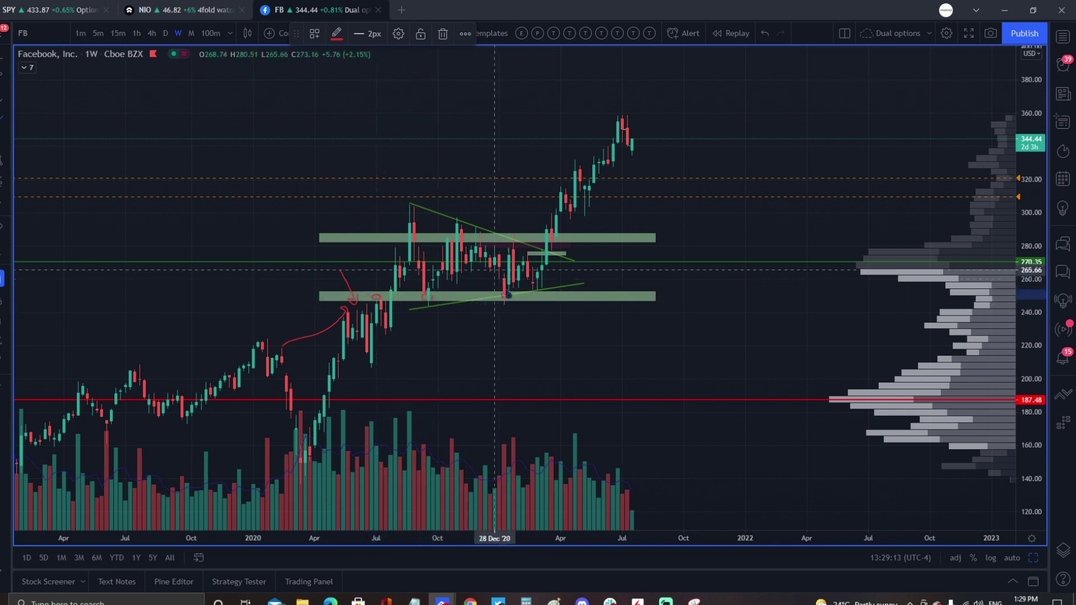
pyautogui.moveTo(415, 242)
pyautogui.mouseDown()
pyautogui.moveTo(427, 296)
pyautogui.moveTo(462, 230)
pyautogui.mouseUp()
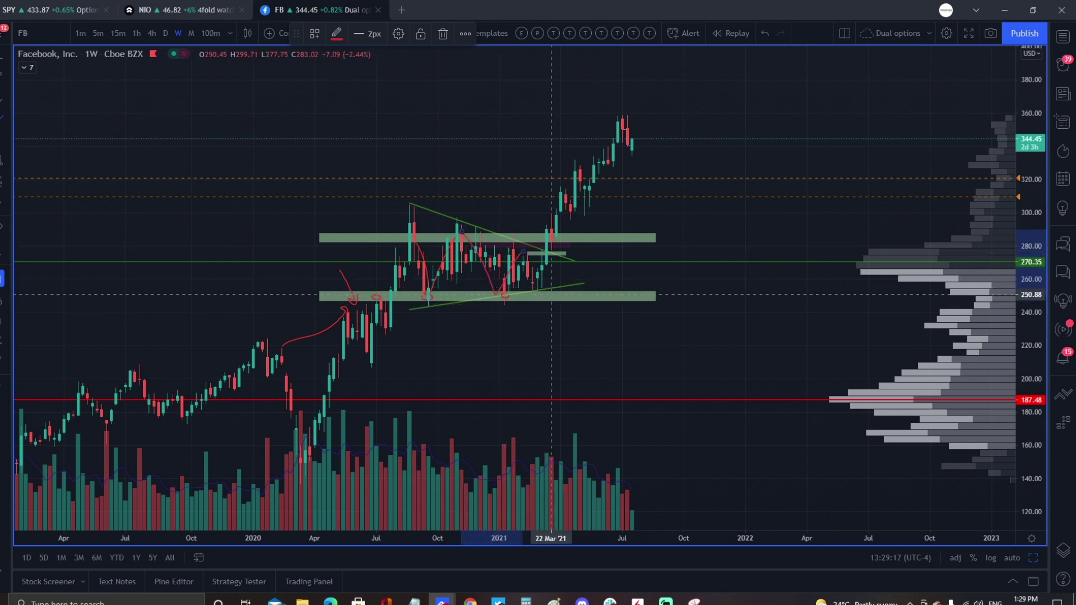
pyautogui.click(505, 320)
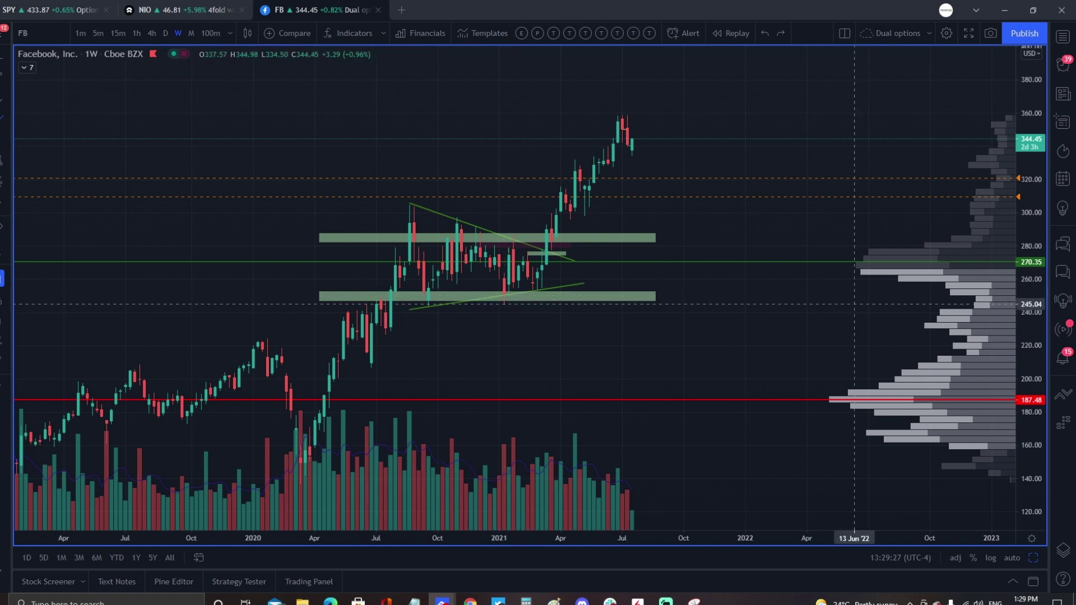
# - Outline the volume profile's block between about 250 and 285 in red and mark the low-volume gap at its lower edge
pyautogui.moveTo(1001, 294)
pyautogui.mouseDown()
pyautogui.moveTo(864, 293)
pyautogui.moveTo(954, 292)
pyautogui.mouseUp()
pyautogui.moveTo(812, 294)
pyautogui.mouseDown()
pyautogui.moveTo(835, 292)
pyautogui.moveTo(836, 269)
pyautogui.moveTo(990, 283)
pyautogui.moveTo(892, 244)
pyautogui.moveTo(826, 247)
pyautogui.mouseUp()
pyautogui.moveTo(953, 292); pyautogui.dragTo(979, 289)
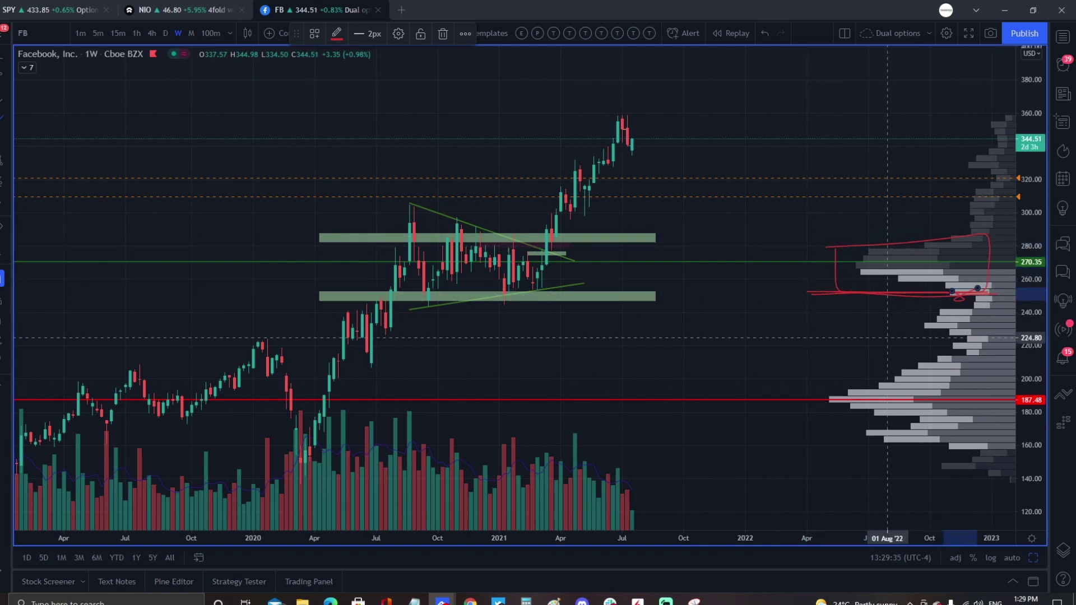
# - Undo the red outline and the gap marks drawn on the volume profile
pyautogui.hotkey('ctrl', 'z')
pyautogui.hotkey('ctrl', 'z')
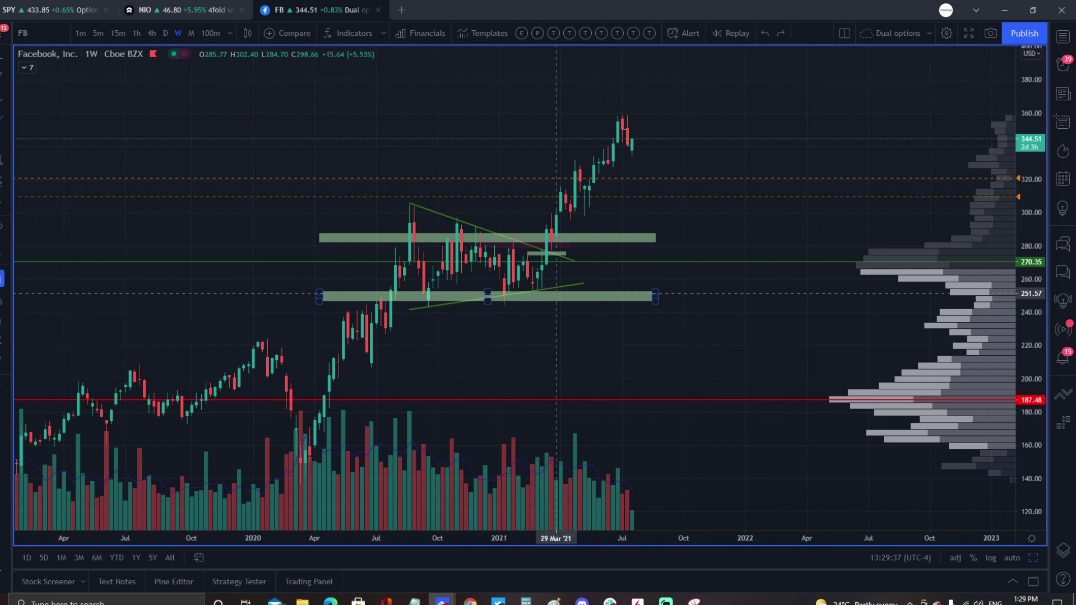
pyautogui.click(523, 301)
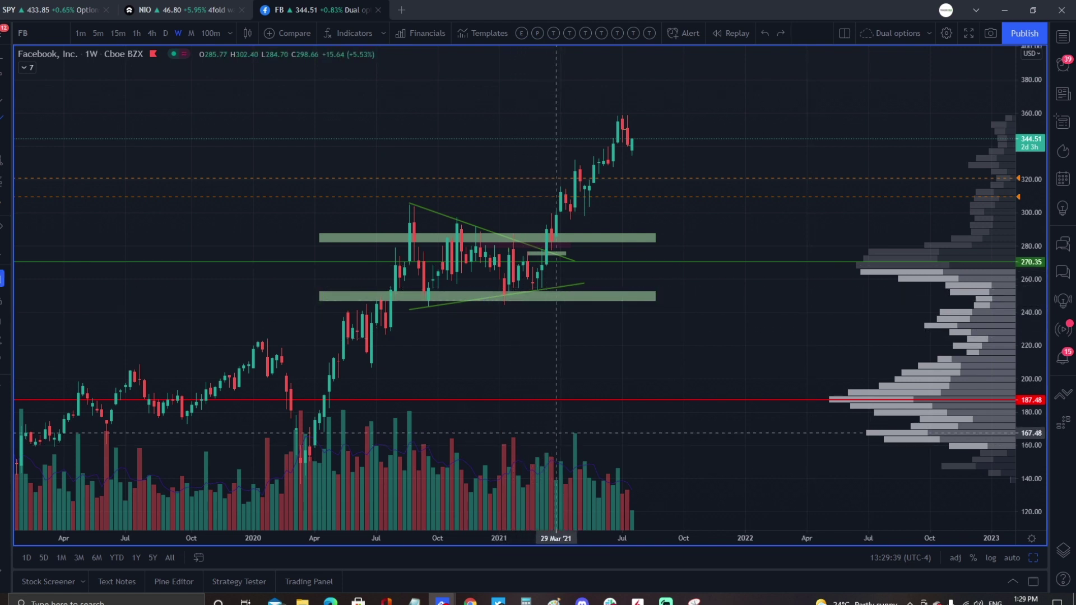
# - Circle the volume bars from about February to April 2021 in red and undo the circle
pyautogui.moveTo(538, 427); pyautogui.dragTo(528, 442)
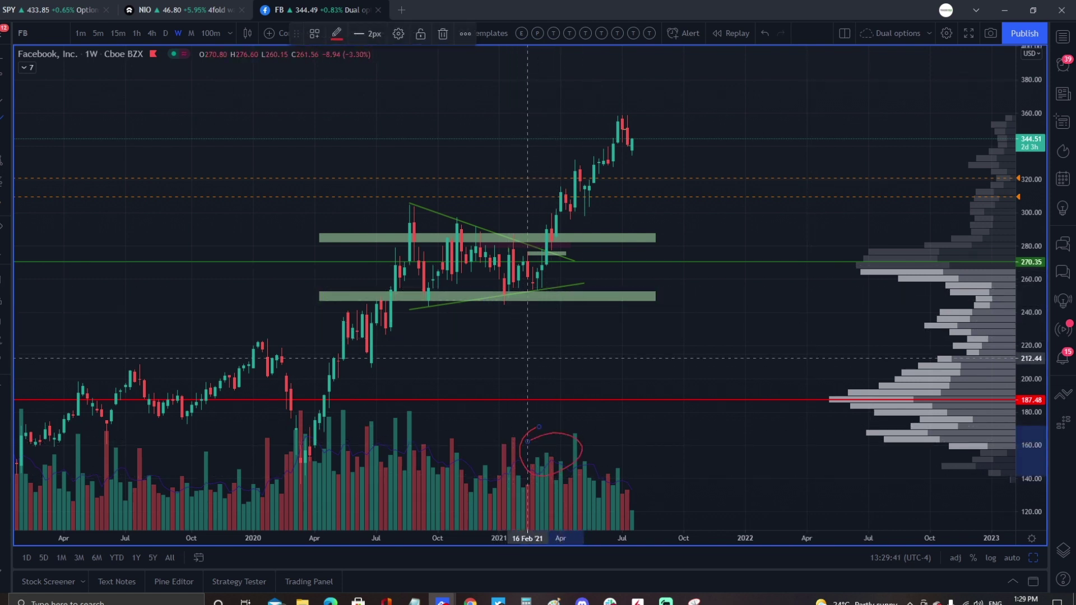
pyautogui.hotkey('ctrl', 'z')
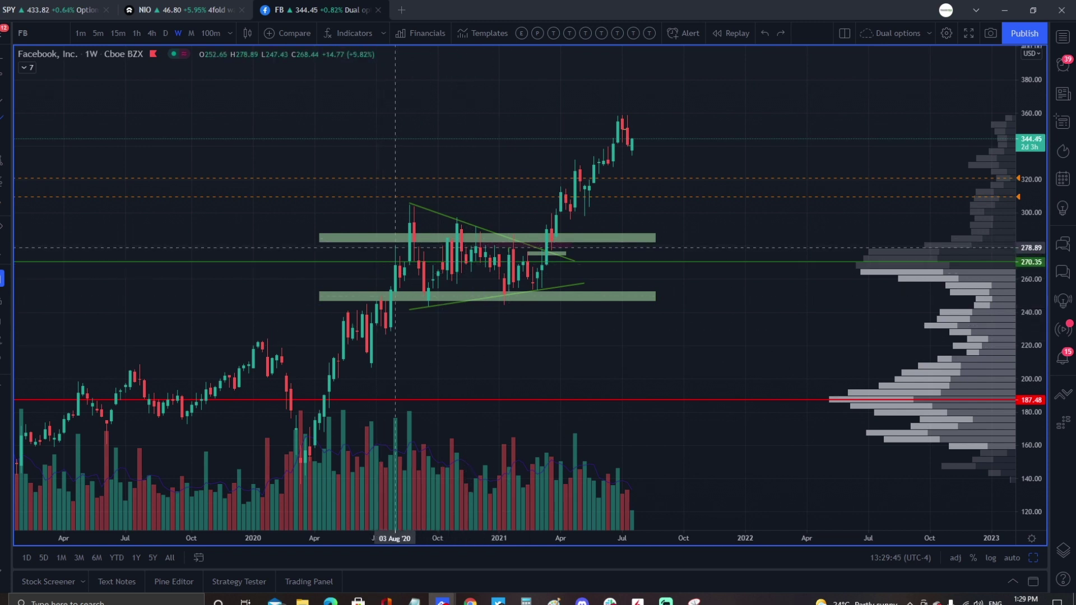
# - Brush a red zigzag of lower highs over the 2019 candles and mark its last high with a circle and an arrow
pyautogui.moveTo(88, 230)
pyautogui.mouseDown()
pyautogui.moveTo(134, 125)
pyautogui.moveTo(155, 230)
pyautogui.moveTo(199, 169)
pyautogui.moveTo(243, 242)
pyautogui.moveTo(270, 227)
pyautogui.moveTo(291, 277)
pyautogui.moveTo(278, 217)
pyautogui.moveTo(268, 226)
pyautogui.moveTo(290, 223)
pyautogui.moveTo(272, 228)
pyautogui.mouseUp()
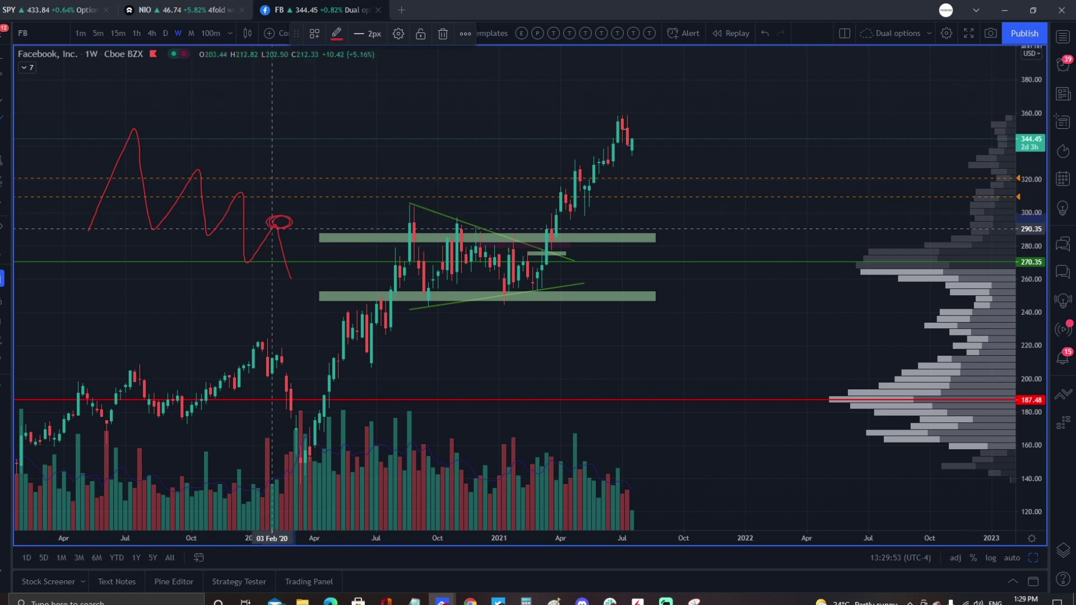
pyautogui.moveTo(281, 149)
pyautogui.mouseDown()
pyautogui.moveTo(276, 194)
pyautogui.moveTo(296, 181)
pyautogui.mouseUp()
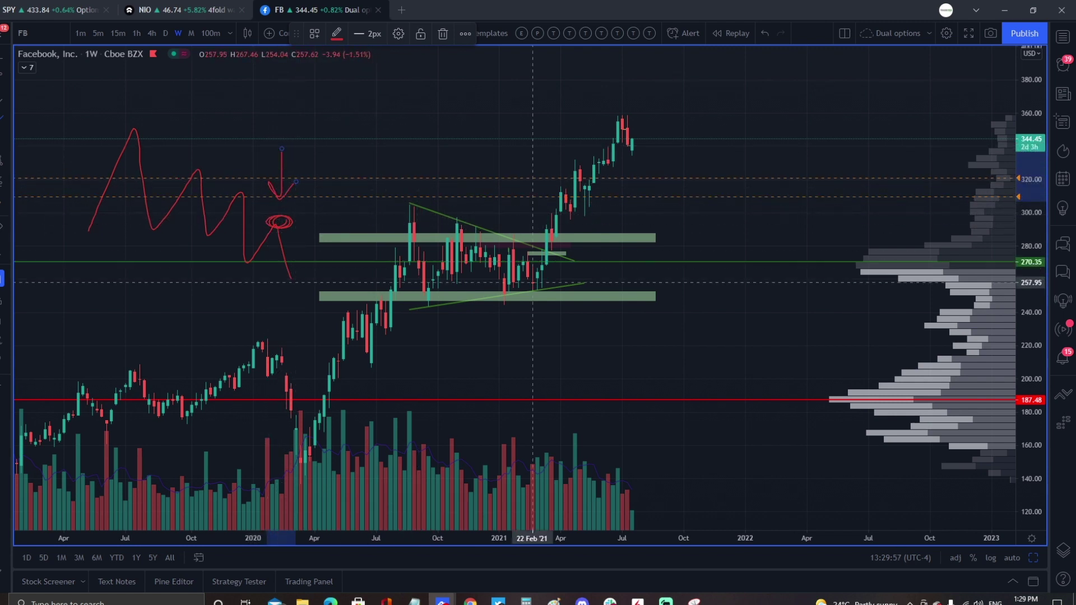
pyautogui.click(527, 252)
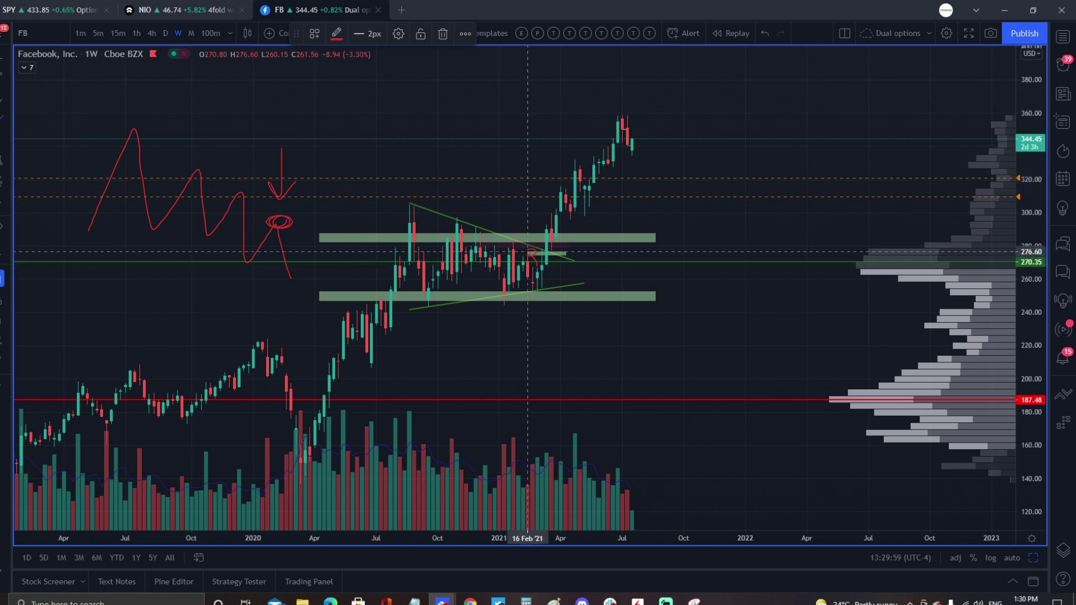
pyautogui.click(542, 250)
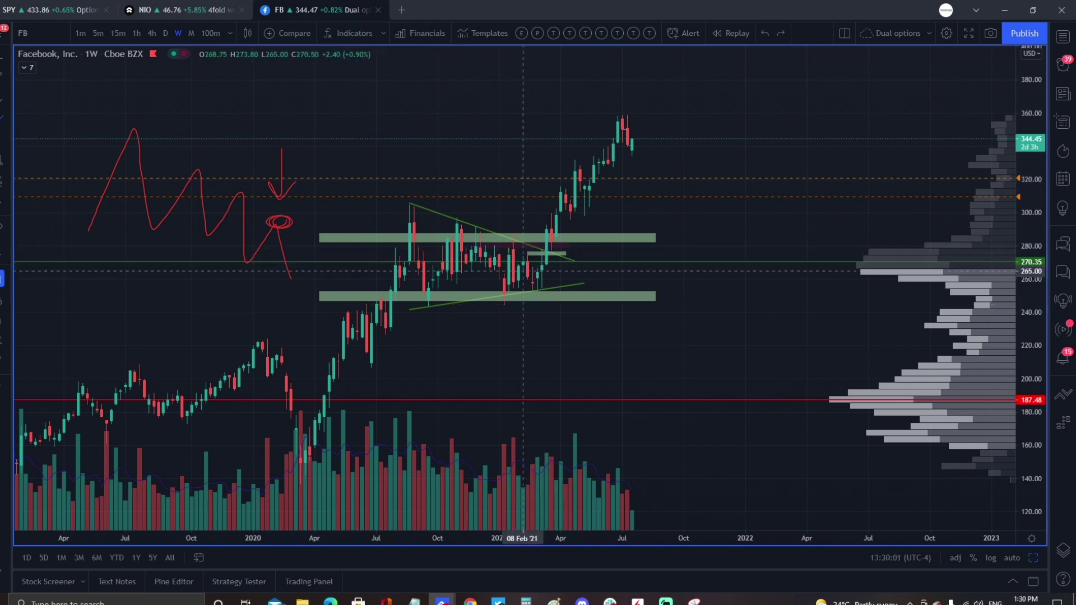
# - Extend the red zigzag into a reversal ending in an upward arrow, circle the turning area, and mark the early-2021 highs
pyautogui.moveTo(291, 278)
pyautogui.mouseDown()
pyautogui.moveTo(331, 193)
pyautogui.moveTo(345, 191)
pyautogui.moveTo(357, 215)
pyautogui.moveTo(456, 104)
pyautogui.moveTo(463, 81)
pyautogui.moveTo(406, 104)
pyautogui.moveTo(480, 123)
pyautogui.mouseUp()
pyautogui.moveTo(336, 188)
pyautogui.mouseDown()
pyautogui.moveTo(231, 238)
pyautogui.moveTo(395, 247)
pyautogui.mouseUp()
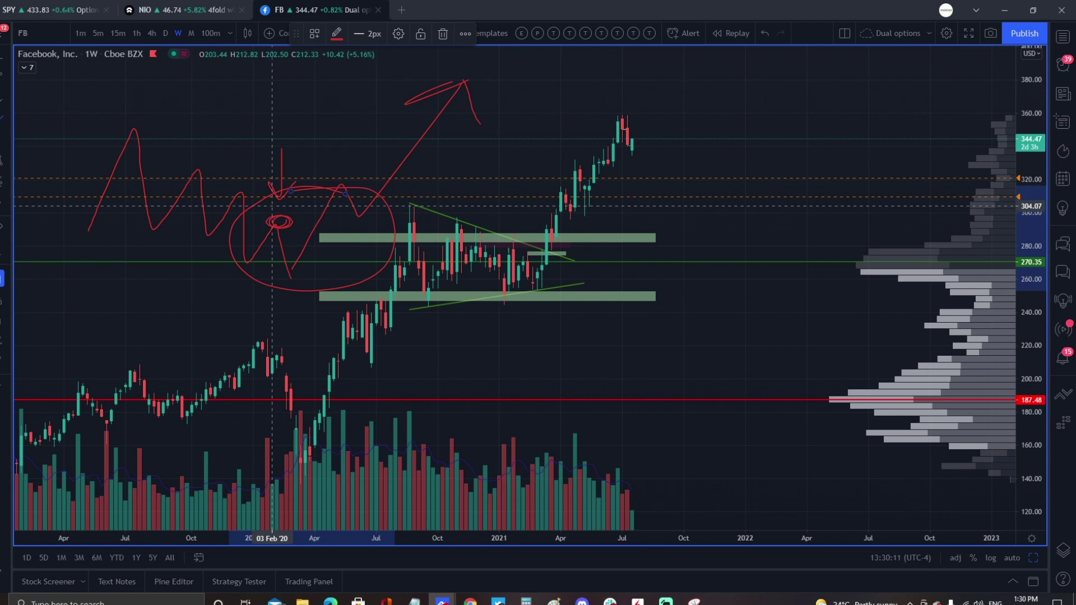
pyautogui.click(508, 270)
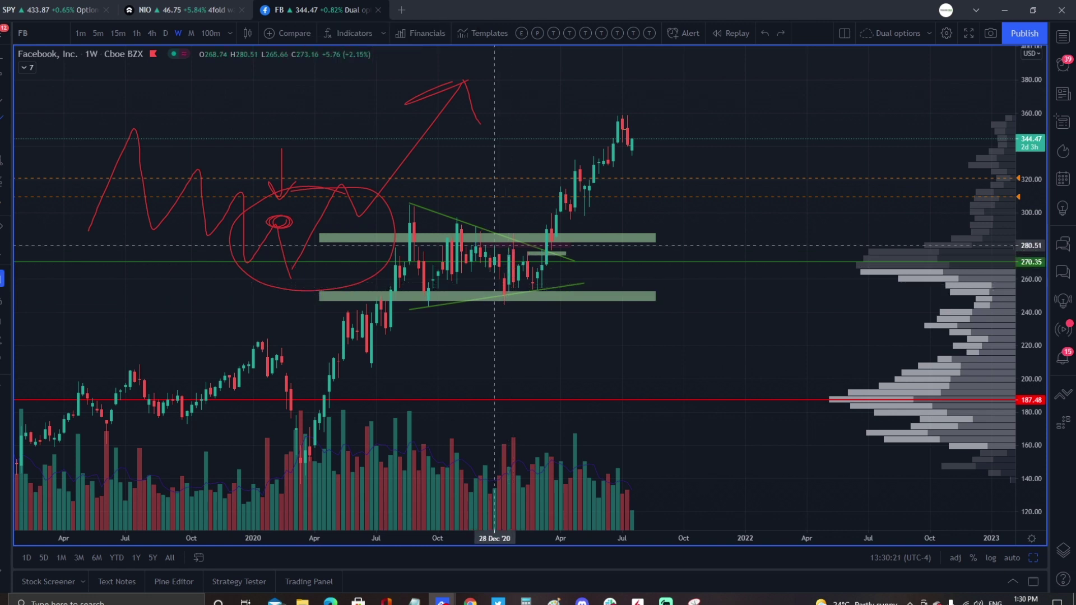
pyautogui.click(547, 239)
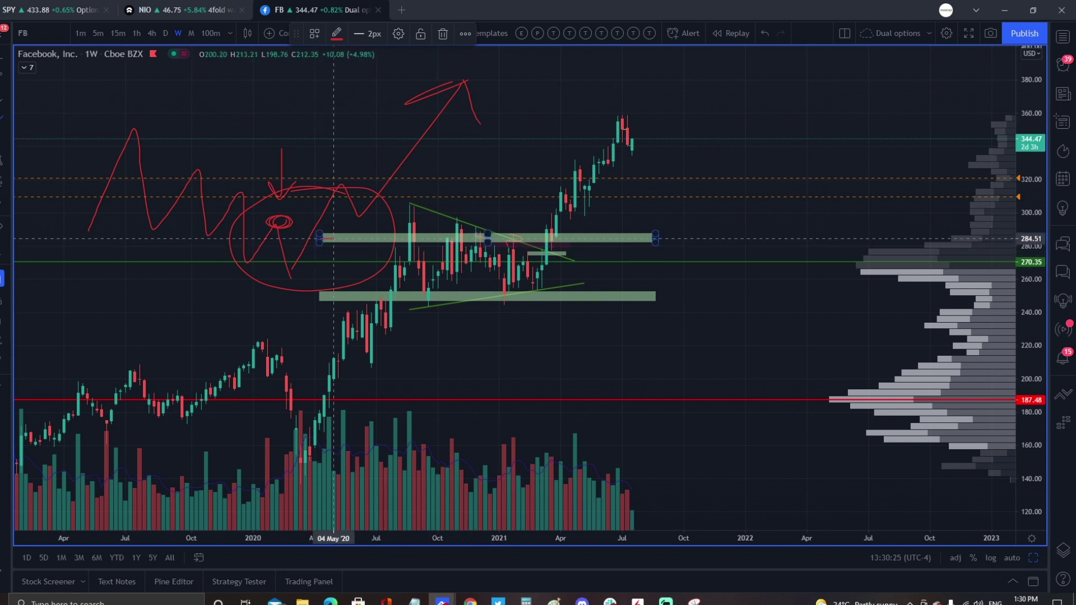
pyautogui.click(553, 245)
# - Delete all the red freehand zigzag, arrow and circle drawings from the weekly chart
pyautogui.press('Delete')
pyautogui.press('Delete')
pyautogui.press('Delete')
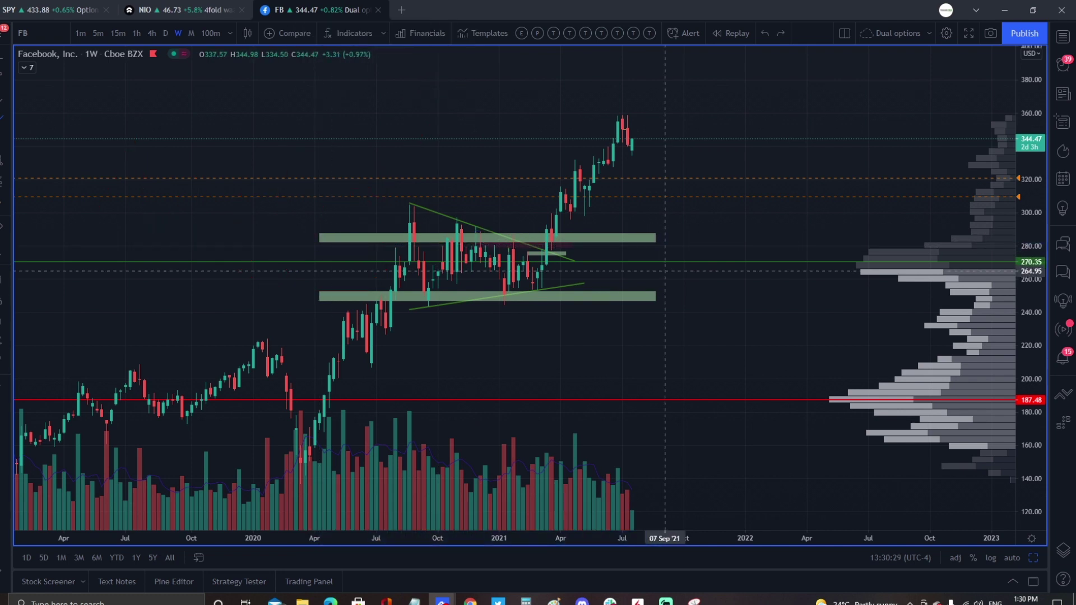
pyautogui.press('Delete')
# - Switch the chart to the daily (1D) interval and frame the triangle between the two green zones from August 2020 onward
pyautogui.moveTo(540, 250); pyautogui.dragTo(521, 247)
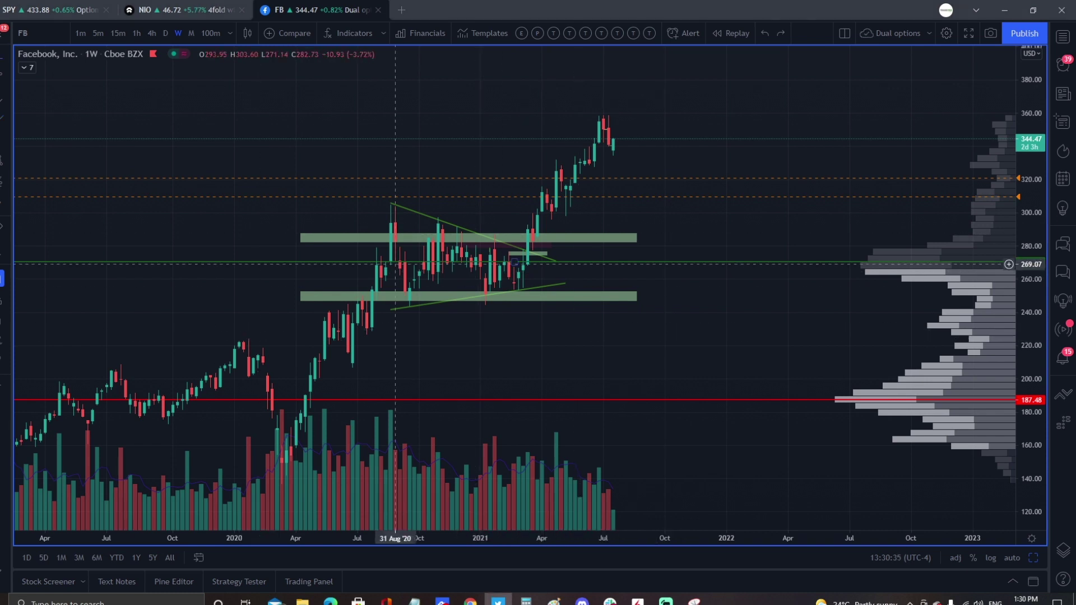
pyautogui.write('1d')
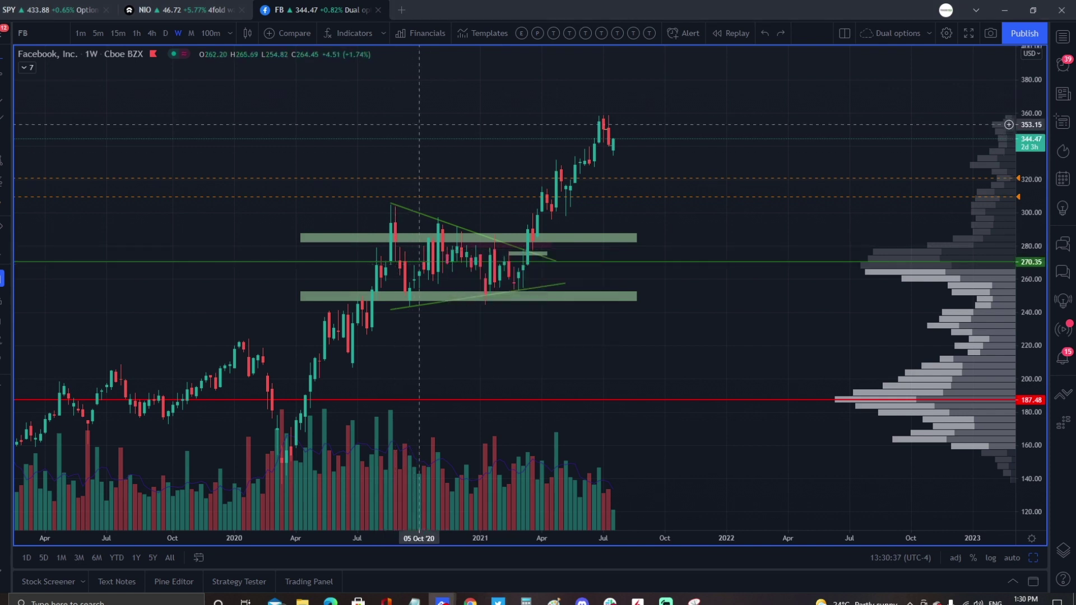
pyautogui.press('Return')
pyautogui.moveTo(277, 336); pyautogui.dragTo(476, 336)
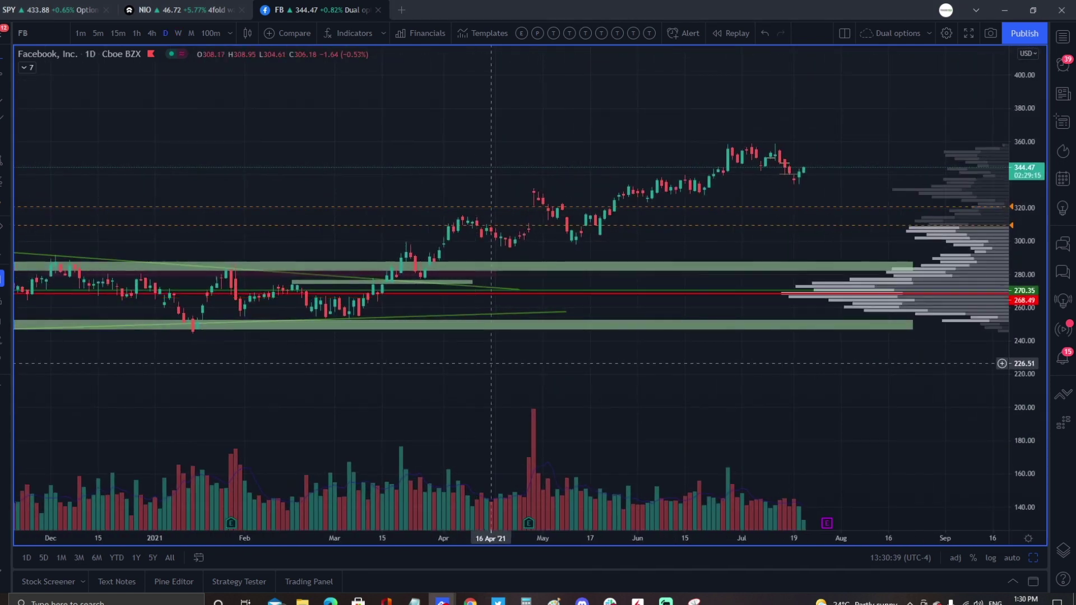
pyautogui.scroll(-3, 805, 347)
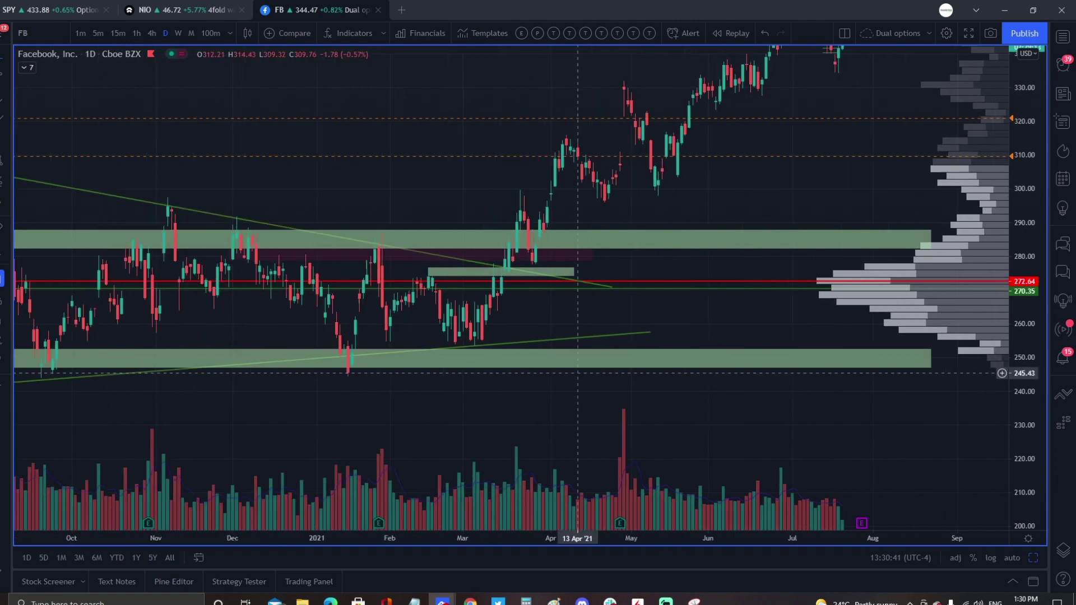
pyautogui.scroll(-1, 539, 312)
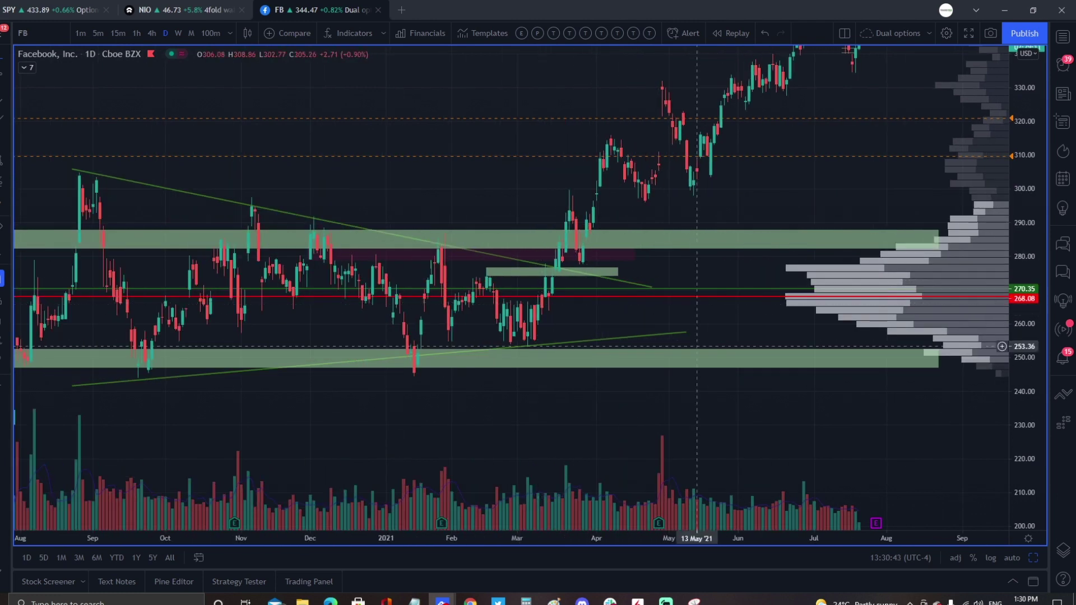
pyautogui.scroll(-2, 370, 319)
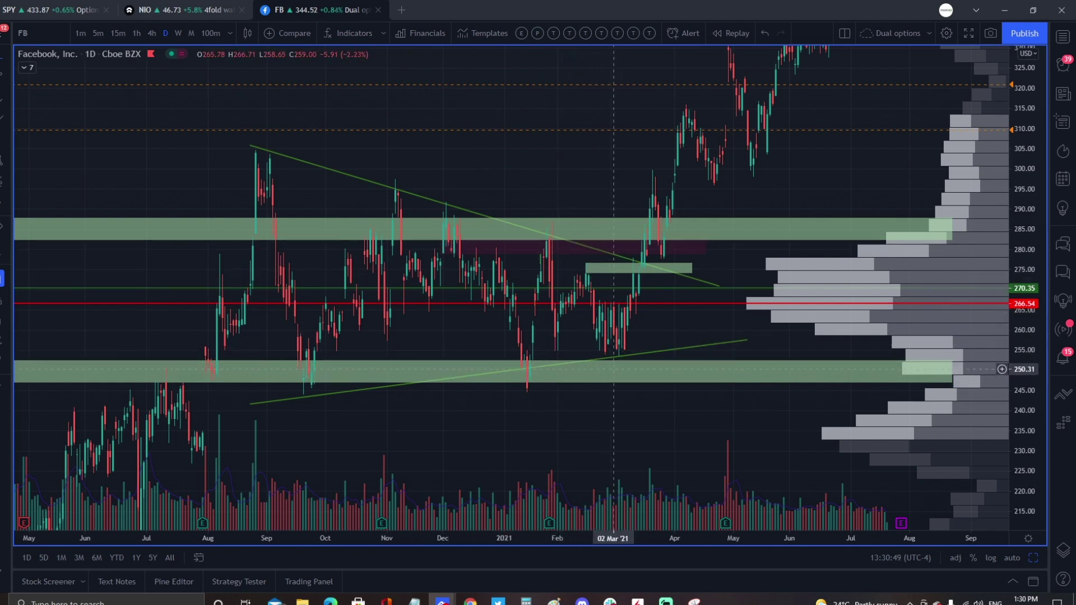
# - Brush a red box around the daily volume bars from about 22 February to mid-March 2021
pyautogui.click(586, 269)
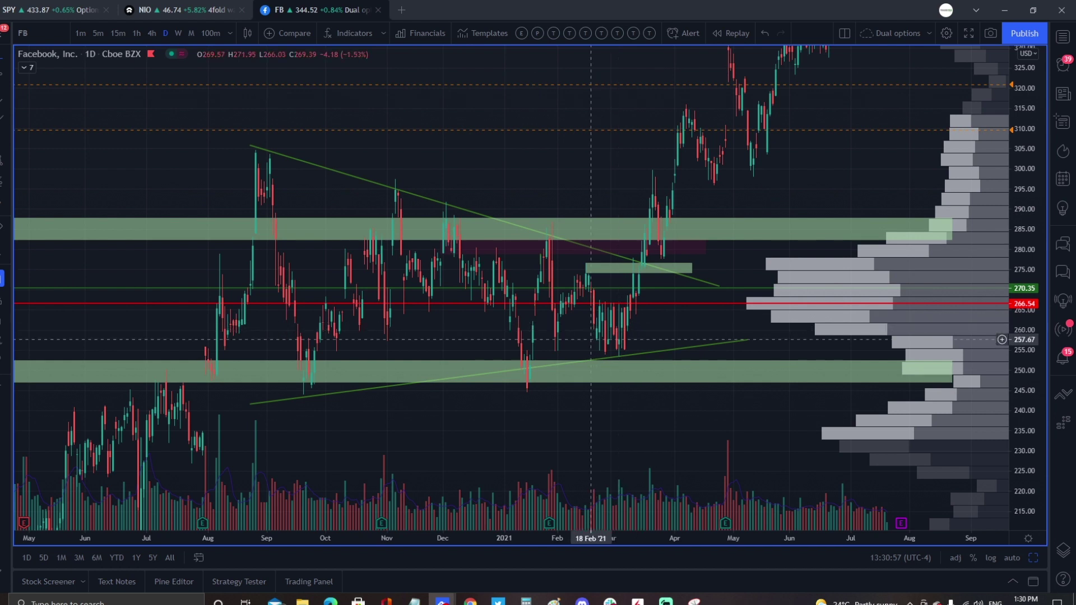
pyautogui.scroll(1, 583, 348)
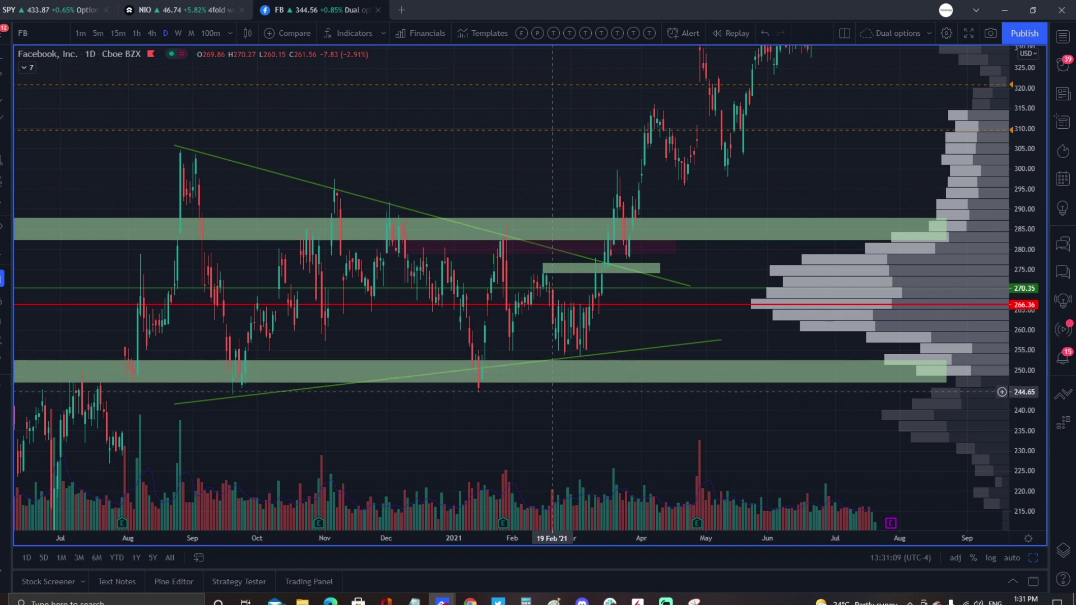
pyautogui.scroll(5, 505, 409)
pyautogui.moveTo(463, 411); pyautogui.dragTo(616, 414)
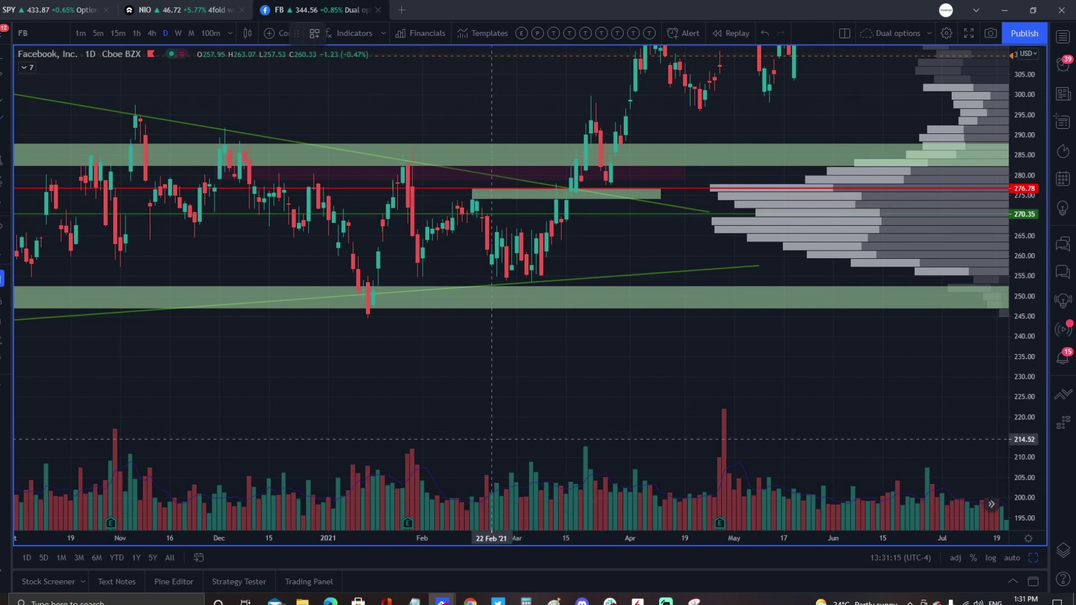
pyautogui.moveTo(492, 439)
pyautogui.mouseDown()
pyautogui.moveTo(491, 513)
pyautogui.moveTo(491, 442)
pyautogui.moveTo(557, 443)
pyautogui.mouseUp()
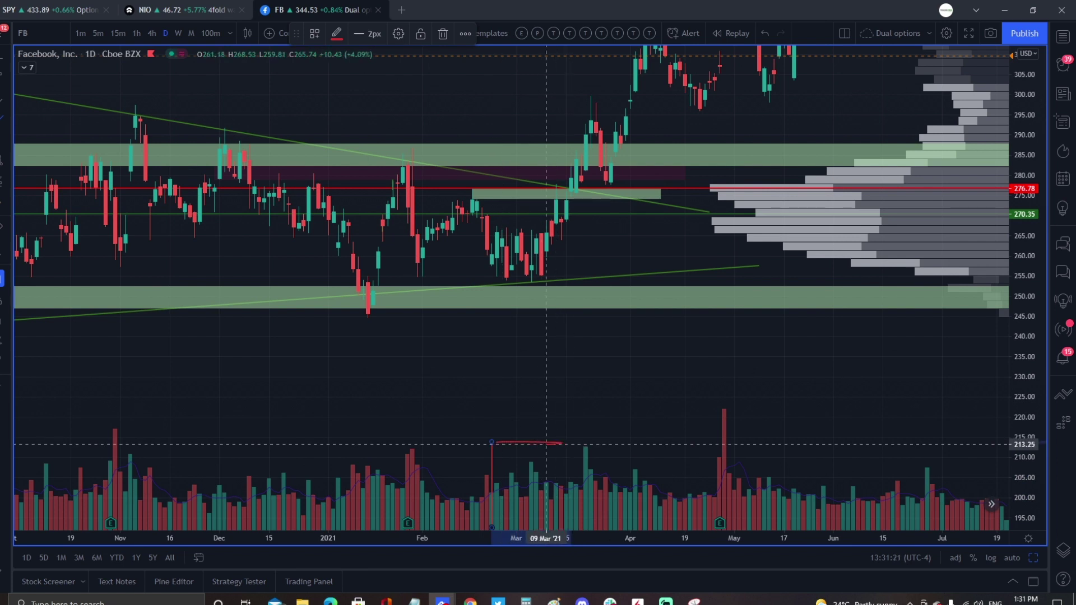
pyautogui.moveTo(546, 444)
pyautogui.mouseDown()
pyautogui.moveTo(548, 529)
pyautogui.moveTo(496, 530)
pyautogui.mouseUp()
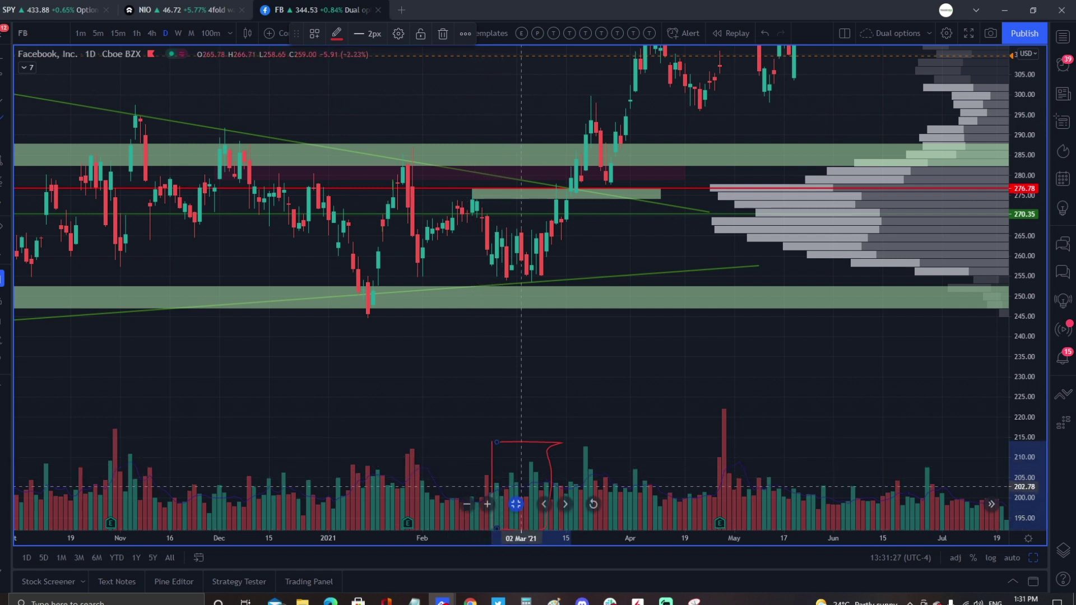
# - Underline the early-March 2021 lows near 255 in red, circle the boxed volume bars, and add arrowhead strokes pointing to them
pyautogui.moveTo(470, 277); pyautogui.dragTo(556, 281)
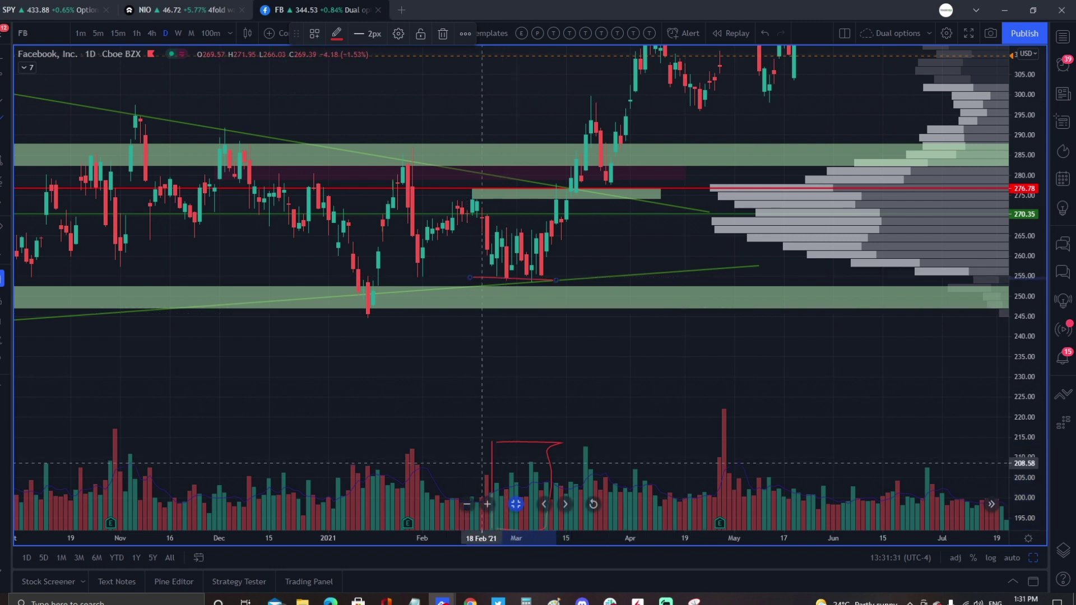
pyautogui.moveTo(485, 445)
pyautogui.mouseDown()
pyautogui.moveTo(462, 464)
pyautogui.moveTo(474, 483)
pyautogui.moveTo(569, 477)
pyautogui.moveTo(555, 449)
pyautogui.moveTo(492, 456)
pyautogui.mouseUp()
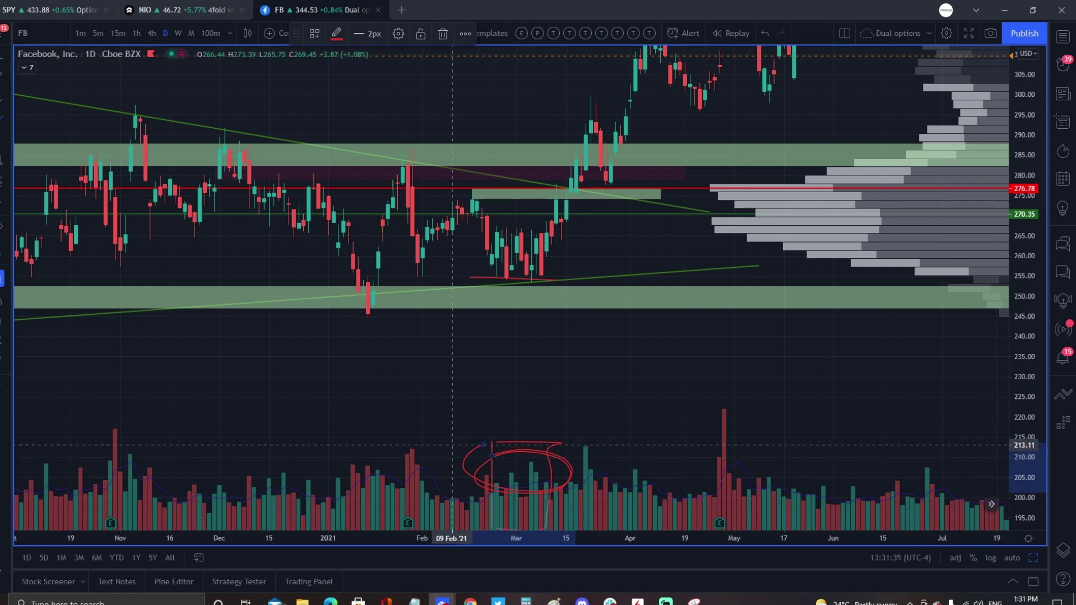
pyautogui.moveTo(468, 359); pyautogui.dragTo(462, 394)
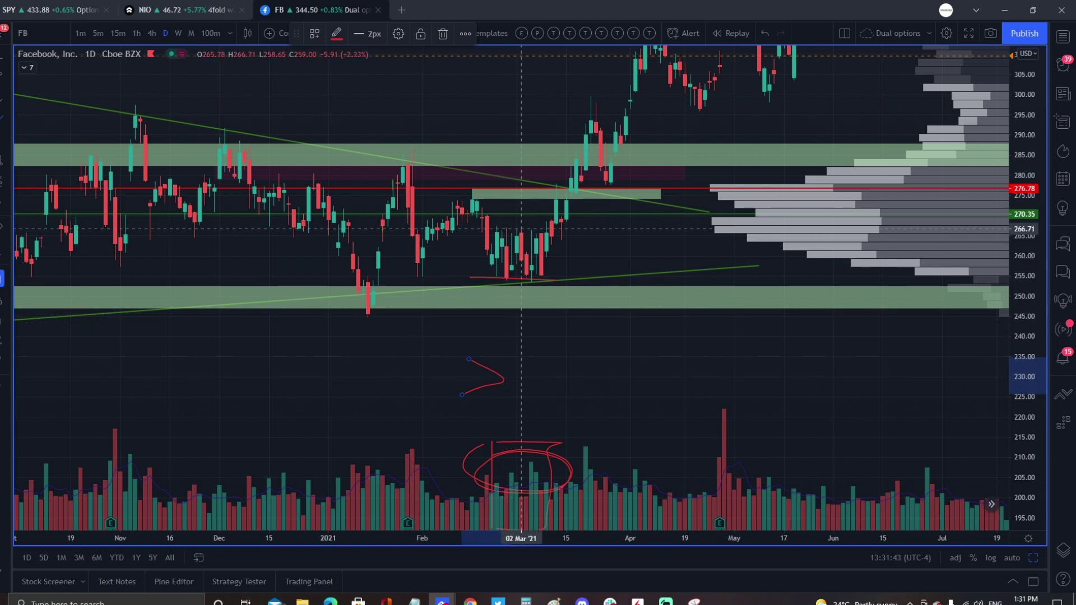
pyautogui.moveTo(423, 404)
pyautogui.mouseDown()
pyautogui.moveTo(503, 420)
pyautogui.moveTo(524, 446)
pyautogui.moveTo(527, 426)
pyautogui.mouseUp()
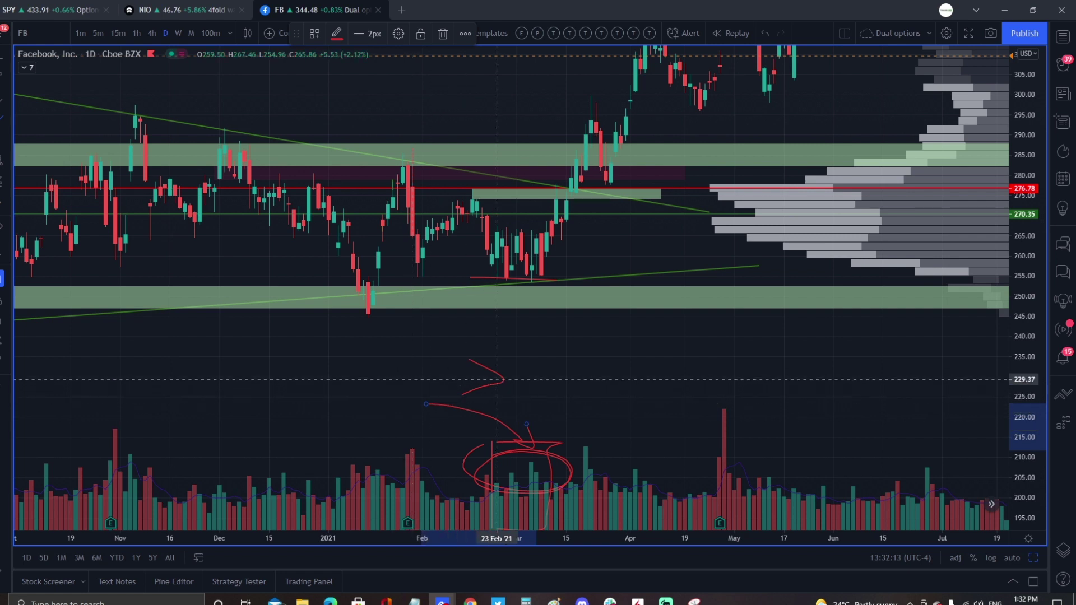
# - Remove all the red marks around the volume bars and the underline beneath the early-March lows
pyautogui.press('Delete')
pyautogui.hotkey('ctrl', 'z')
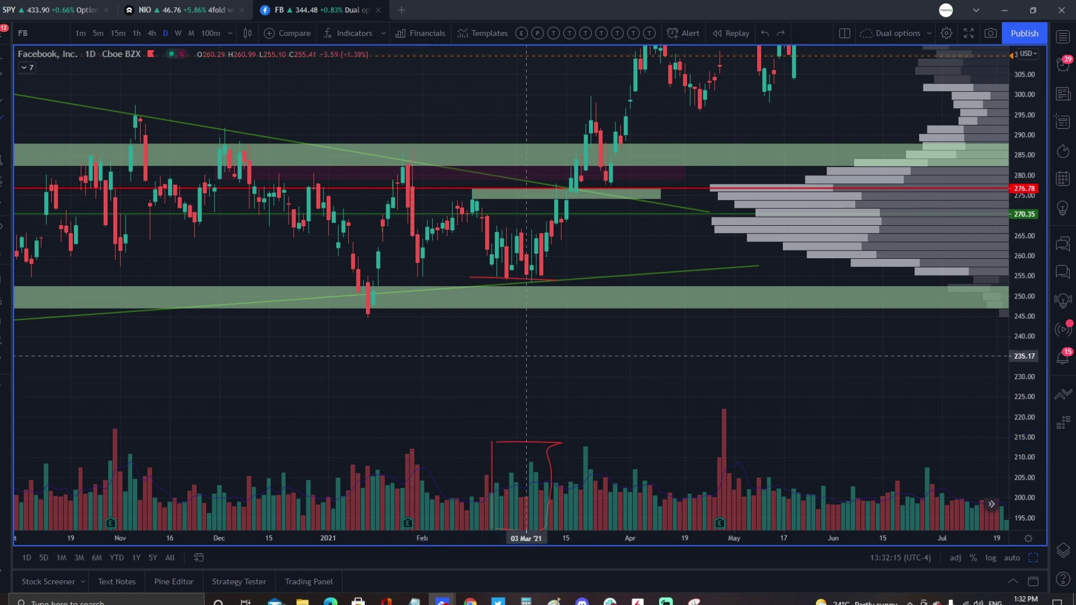
pyautogui.hotkey('ctrl', 'z')
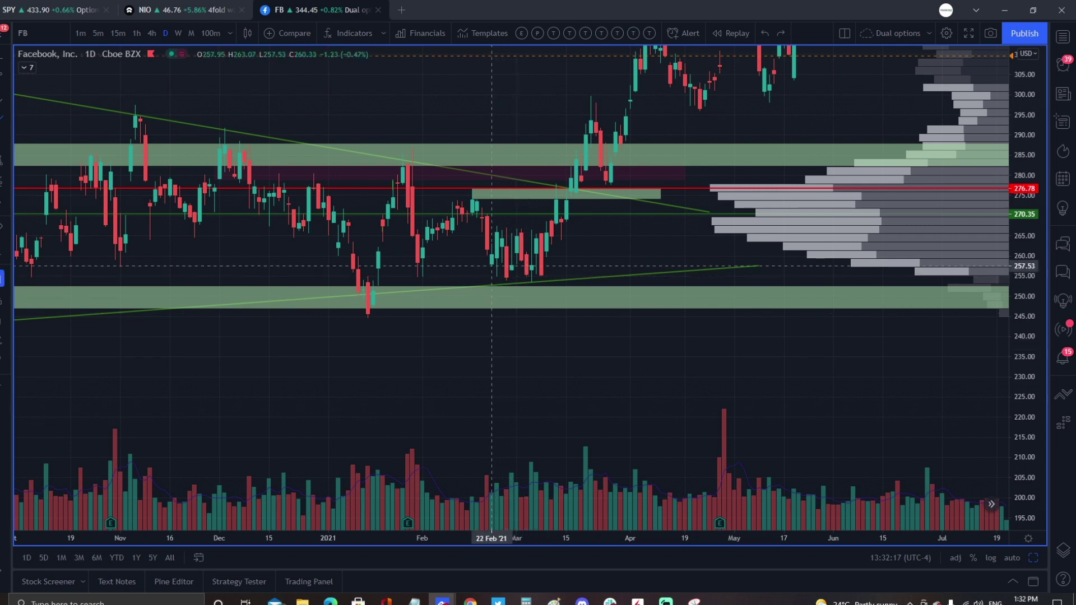
# - Switch the chart to the 1-hour (1h) interval and examine the February to March 2021 consolidation above the lower green zone
pyautogui.write('1h')
pyautogui.press('Return')
pyautogui.hscroll(-10, 434, 391)
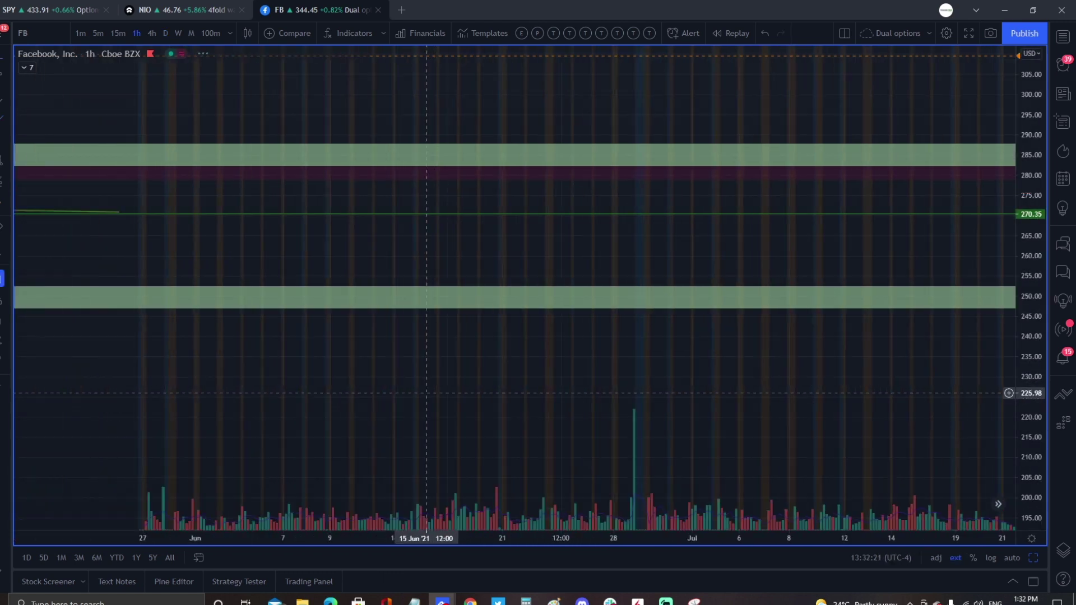
pyautogui.hscroll(-10, 461, 382)
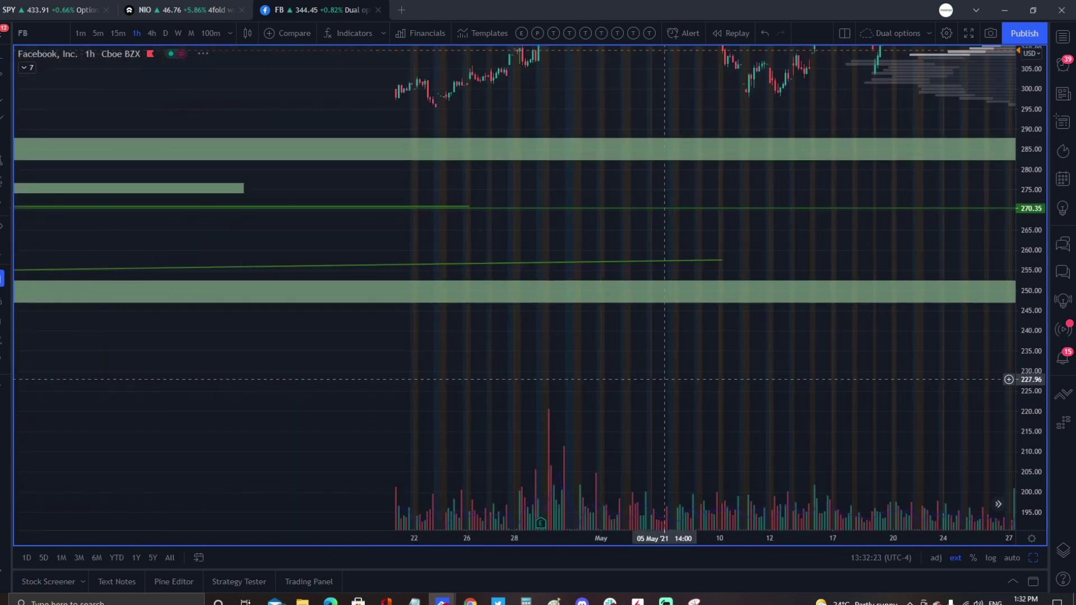
pyautogui.hscroll(-10, 460, 385)
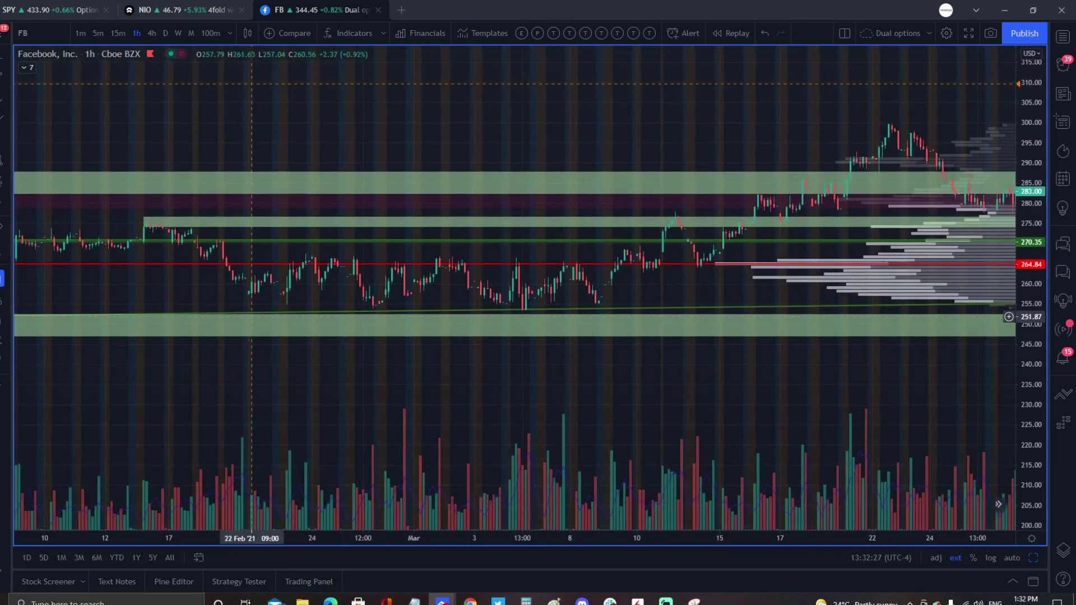
pyautogui.hscroll(-5, 392, 379)
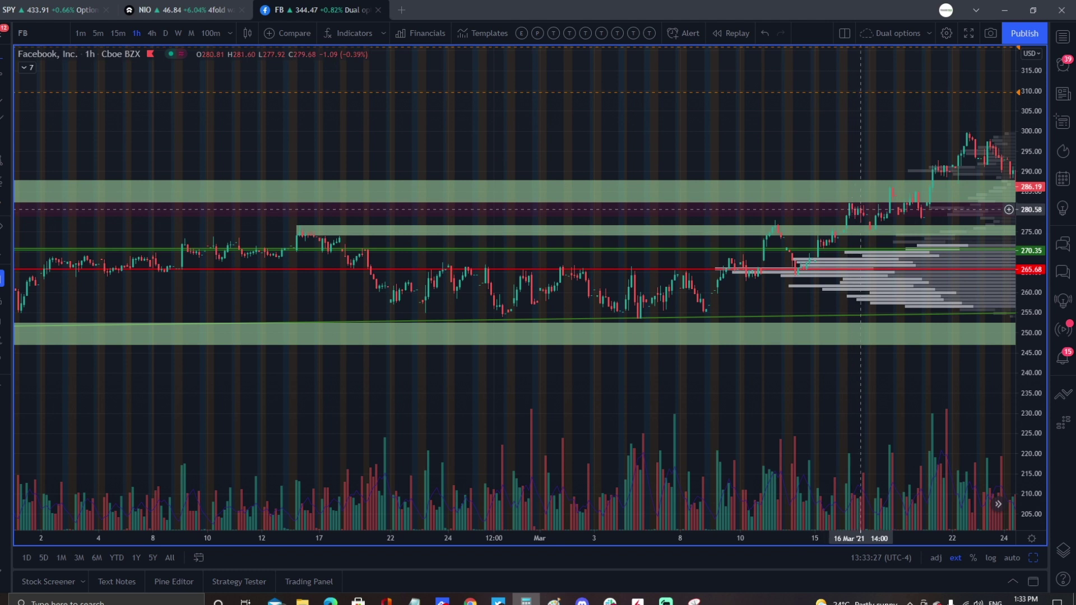
pyautogui.scroll(-2, 667, 379)
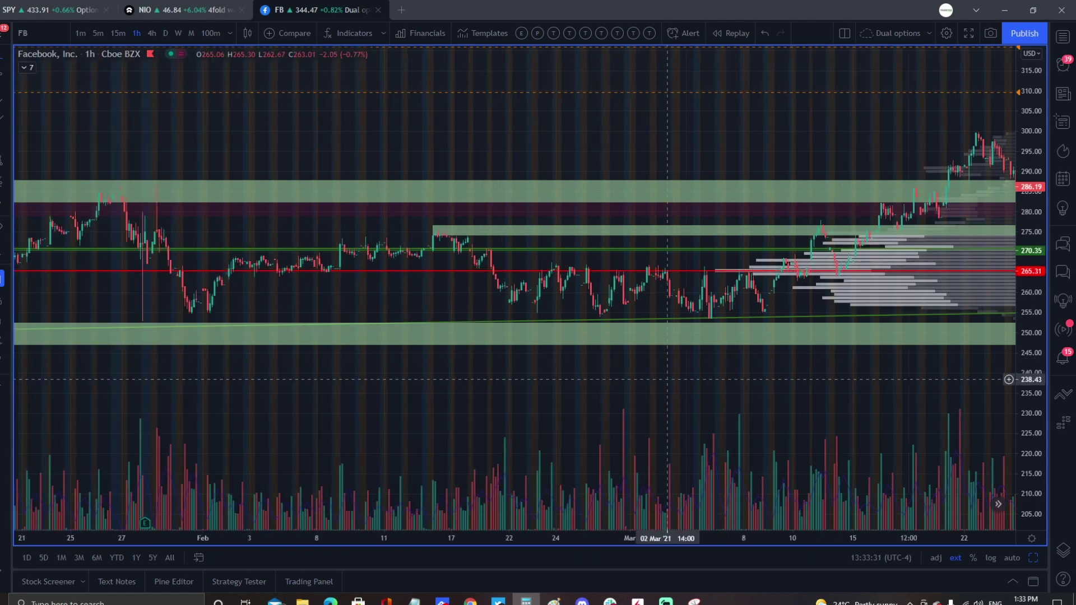
# - Return the chart to the daily (1D) interval
pyautogui.write('1D')
pyautogui.press('Return')
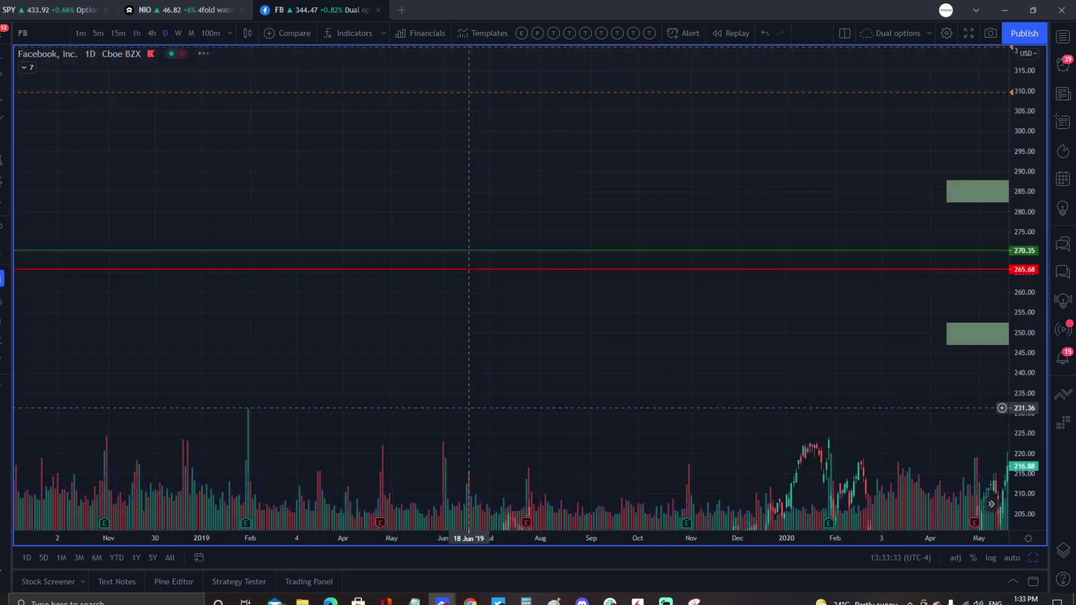
# - Trace the swings between the two large green zones in red, mark the small green zone near 275, and undo both strokes
pyautogui.moveTo(832, 378); pyautogui.dragTo(386, 372)
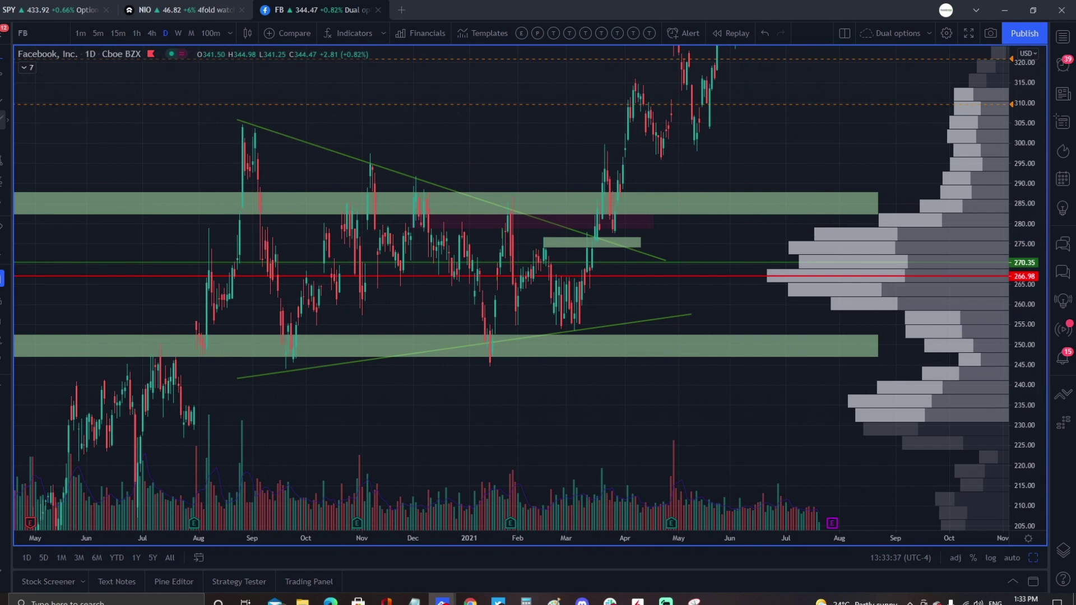
pyautogui.click(236, 336)
pyautogui.moveTo(283, 335)
pyautogui.mouseDown()
pyautogui.moveTo(360, 192)
pyautogui.moveTo(392, 251)
pyautogui.moveTo(422, 216)
pyautogui.moveTo(444, 236)
pyautogui.moveTo(479, 322)
pyautogui.moveTo(516, 207)
pyautogui.moveTo(535, 320)
pyautogui.moveTo(586, 233)
pyautogui.mouseUp()
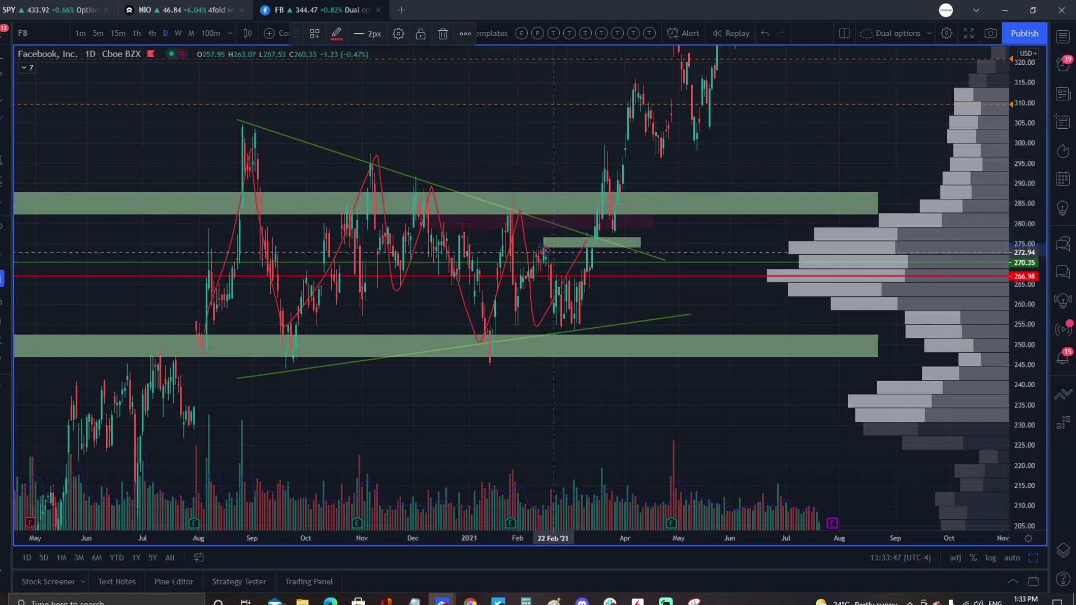
pyautogui.moveTo(545, 244); pyautogui.dragTo(635, 240)
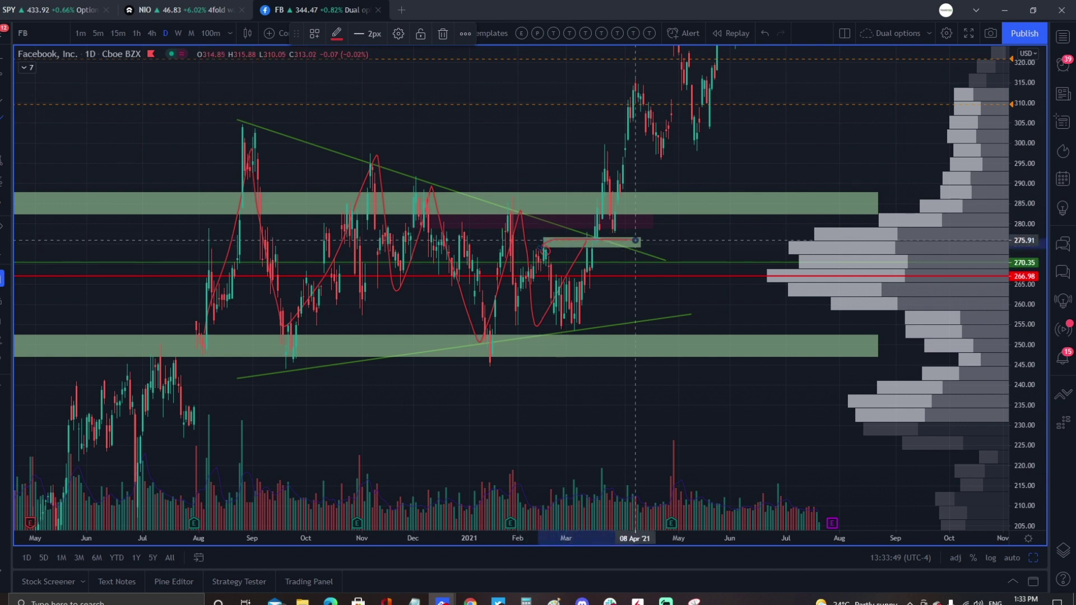
pyautogui.hotkey('ctrl', 'z')
pyautogui.hotkey('ctrl', 'z')
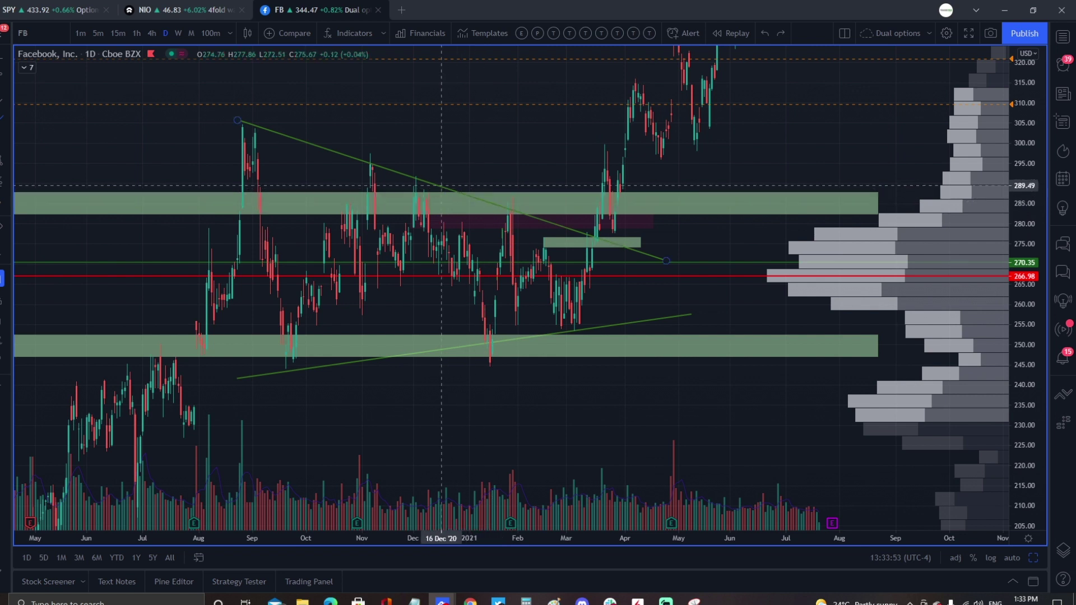
# - Draw a red horizontal line at about 305, then mark the early-December 2020 high with a line, circle and arrow and undo those marks
pyautogui.moveTo(218, 122); pyautogui.dragTo(779, 129)
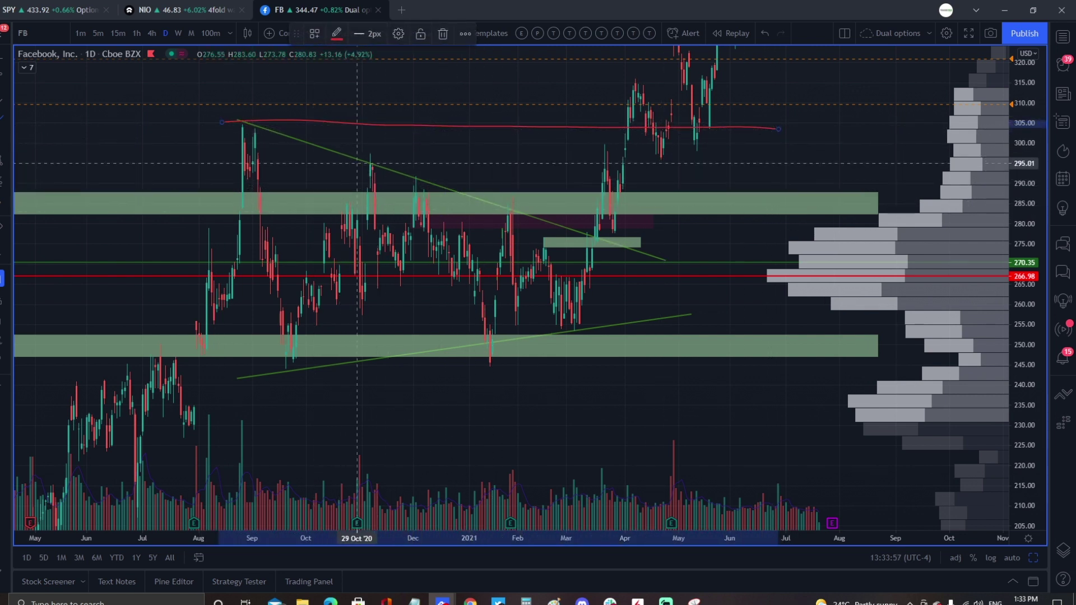
pyautogui.moveTo(415, 178)
pyautogui.mouseDown()
pyautogui.moveTo(428, 190)
pyautogui.moveTo(651, 192)
pyautogui.mouseUp()
pyautogui.moveTo(445, 138)
pyautogui.mouseDown()
pyautogui.moveTo(447, 171)
pyautogui.moveTo(454, 151)
pyautogui.mouseUp()
pyautogui.hotkey('ctrl', 'z')
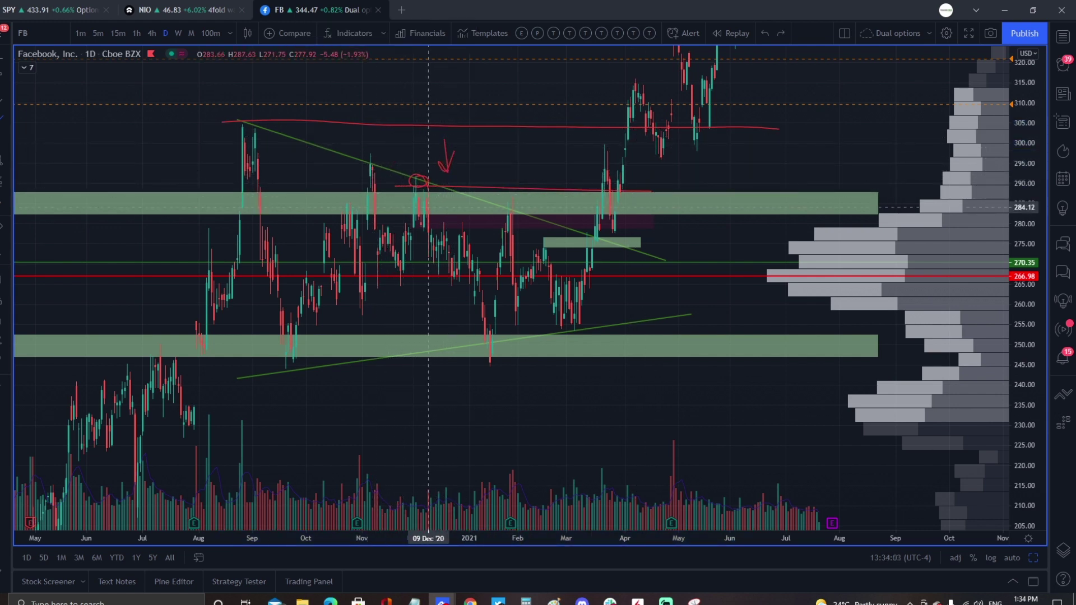
pyautogui.hotkey('ctrl', 'z')
pyautogui.hotkey('ctrl', 'z')
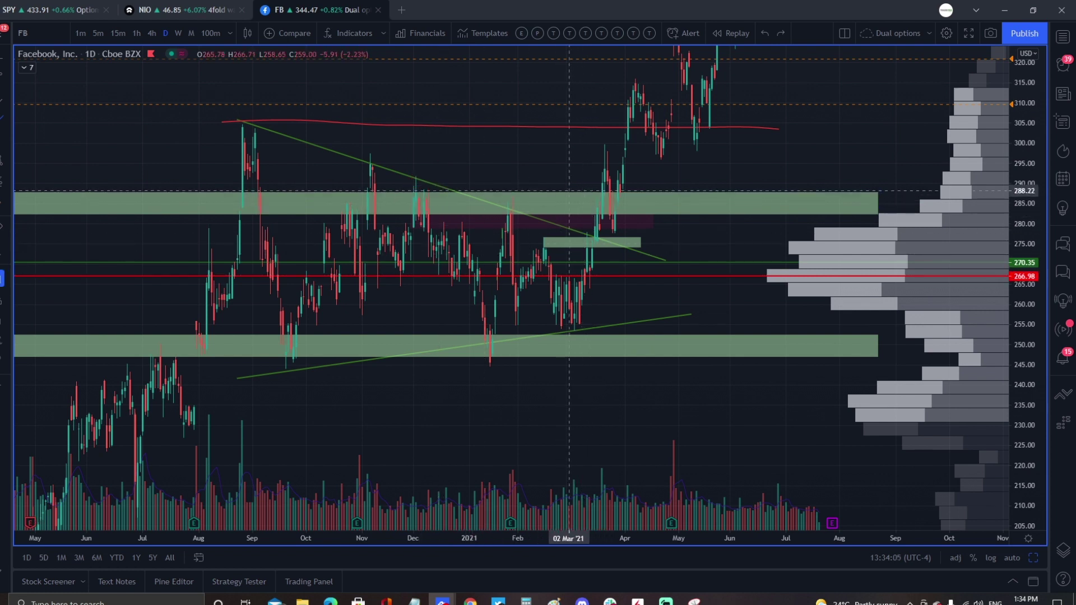
# - Mark the March 2021 breakout with short red lines at about 289 and 300, and undo them
pyautogui.moveTo(579, 188); pyautogui.dragTo(658, 185)
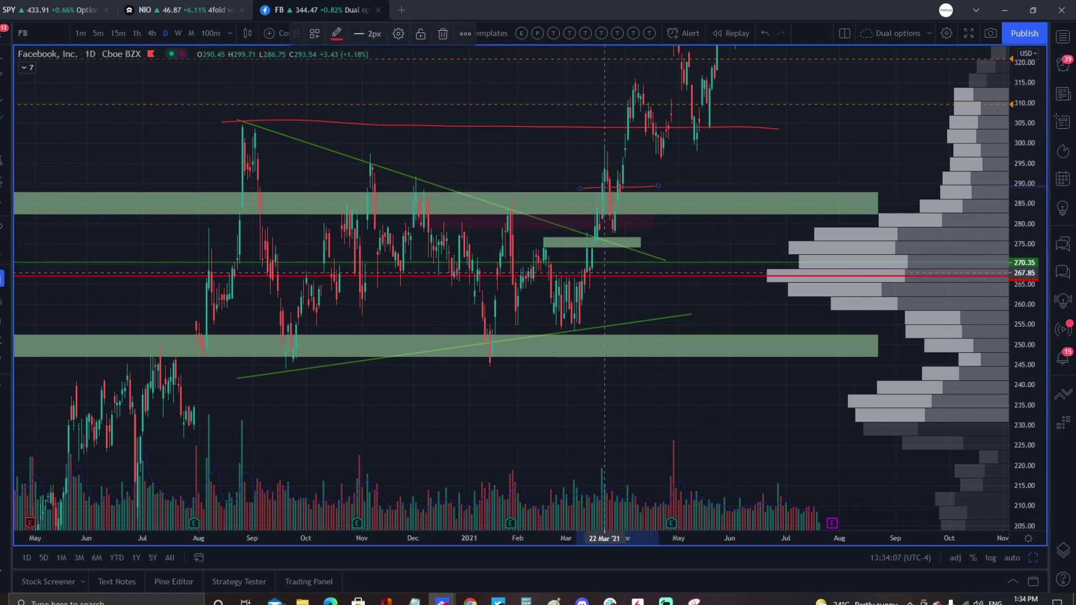
pyautogui.click(613, 192)
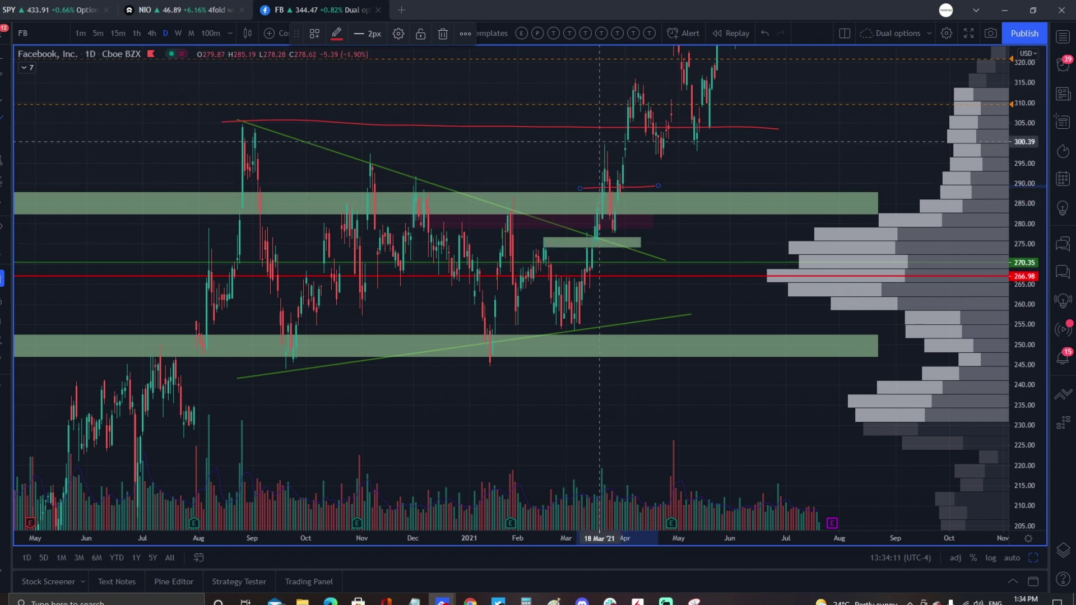
pyautogui.moveTo(597, 143); pyautogui.dragTo(618, 143)
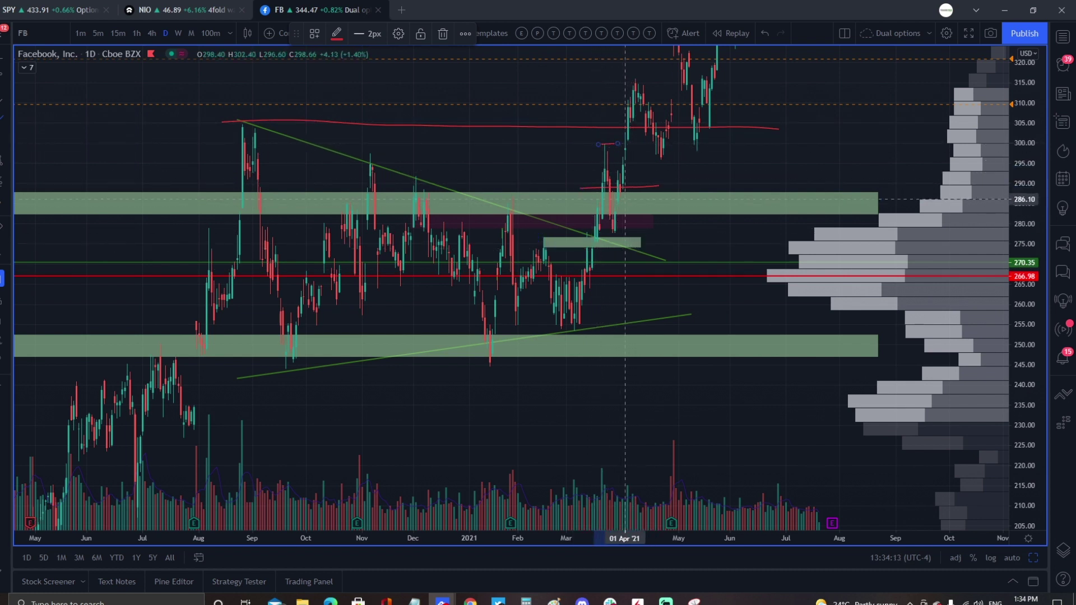
pyautogui.click(593, 242)
pyautogui.click(638, 262)
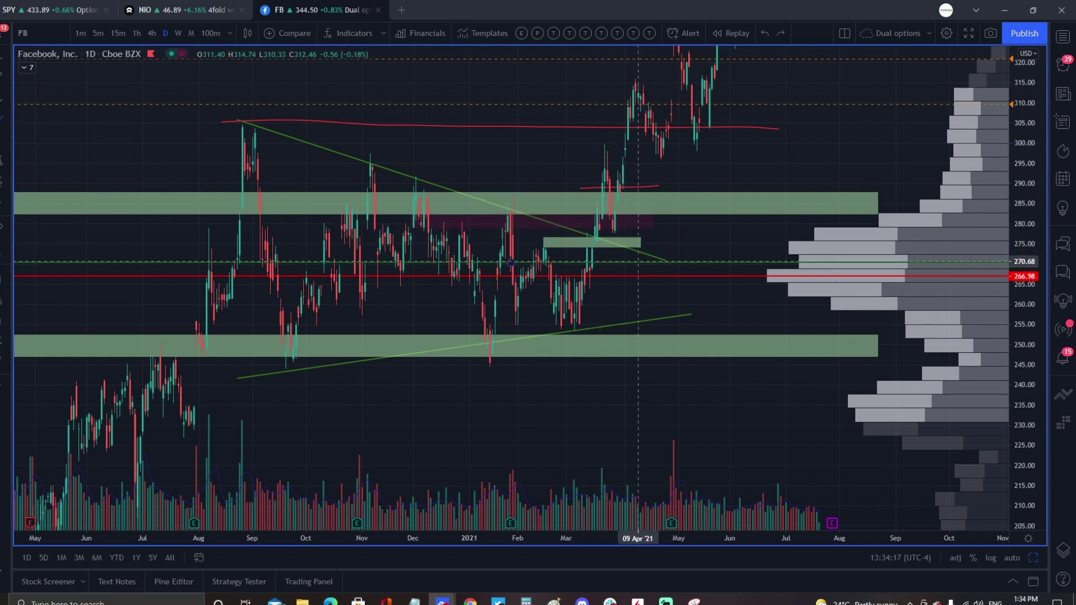
pyautogui.hotkey('ctrl', 'z')
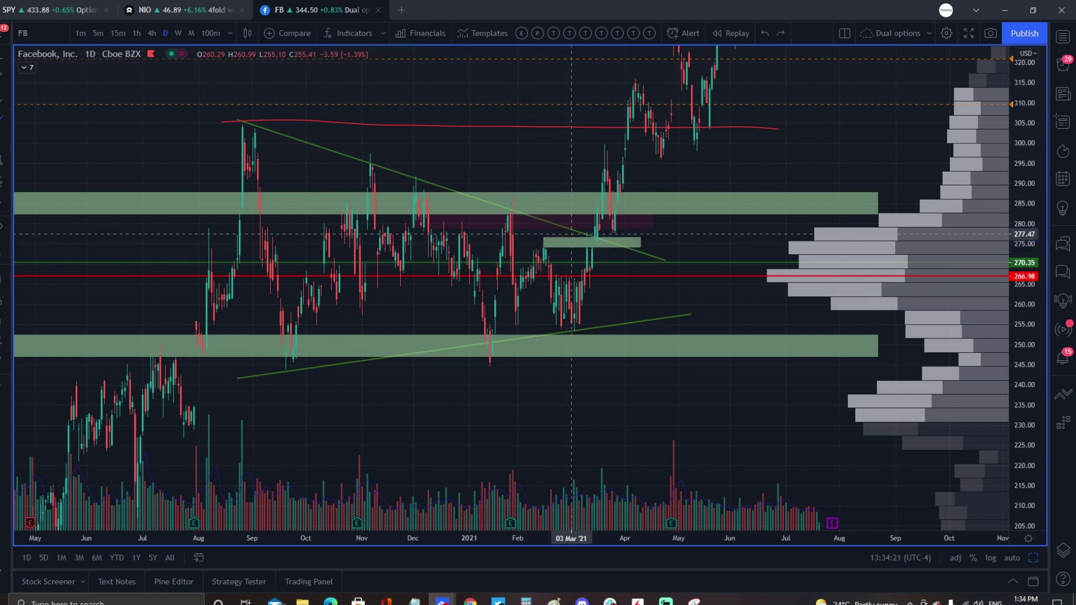
# - Draw a red stroke from the purple zone to the small green zone, circle the late-March low, and remove both marks
pyautogui.hotkey('ctrl', 'y')
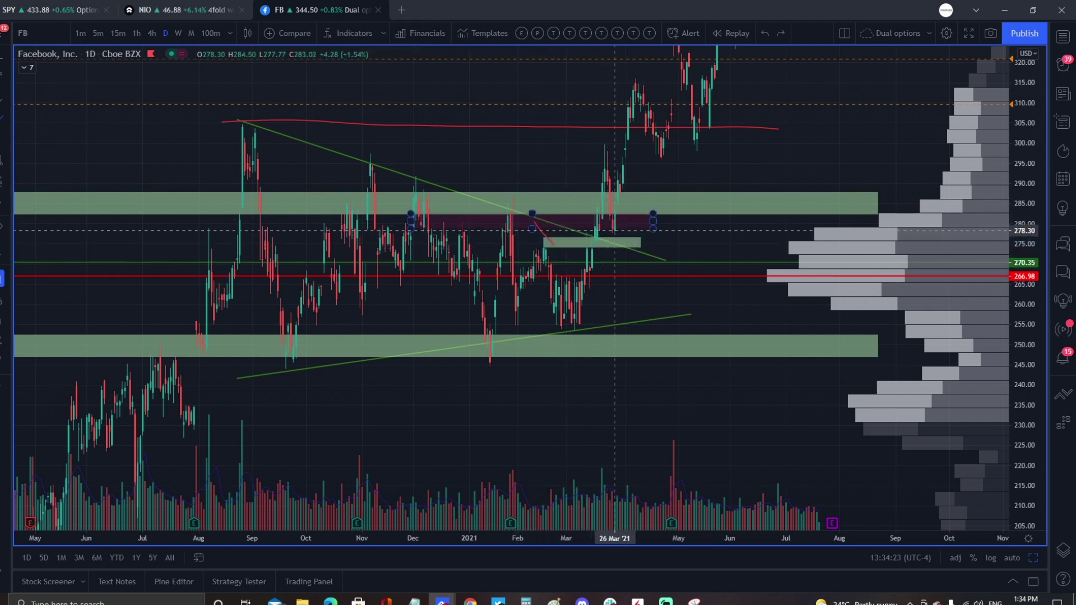
pyautogui.moveTo(614, 215); pyautogui.dragTo(618, 231)
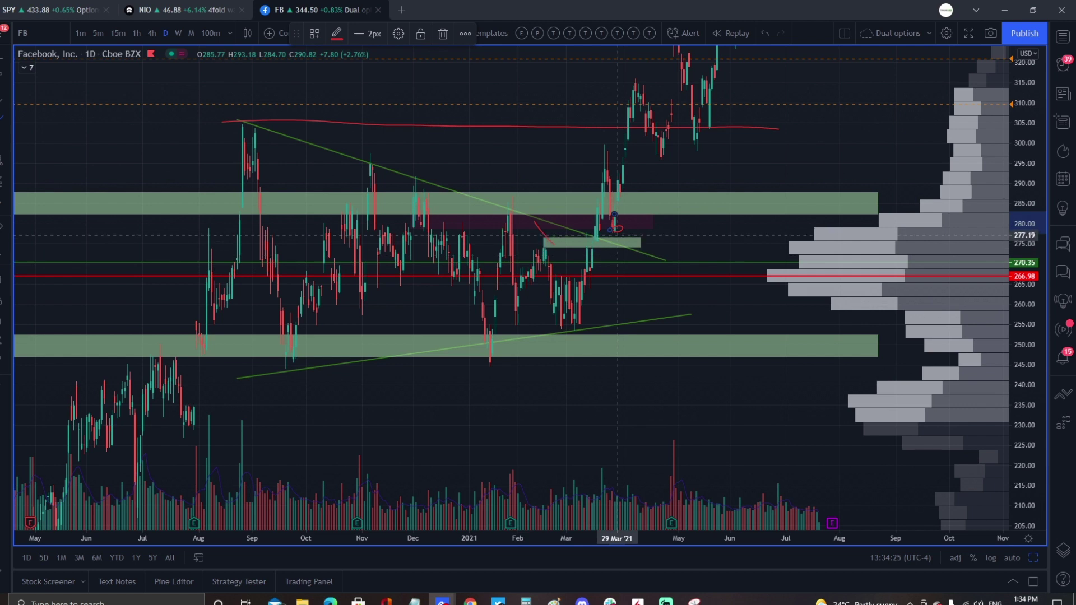
pyautogui.hotkey('ctrl', 'z')
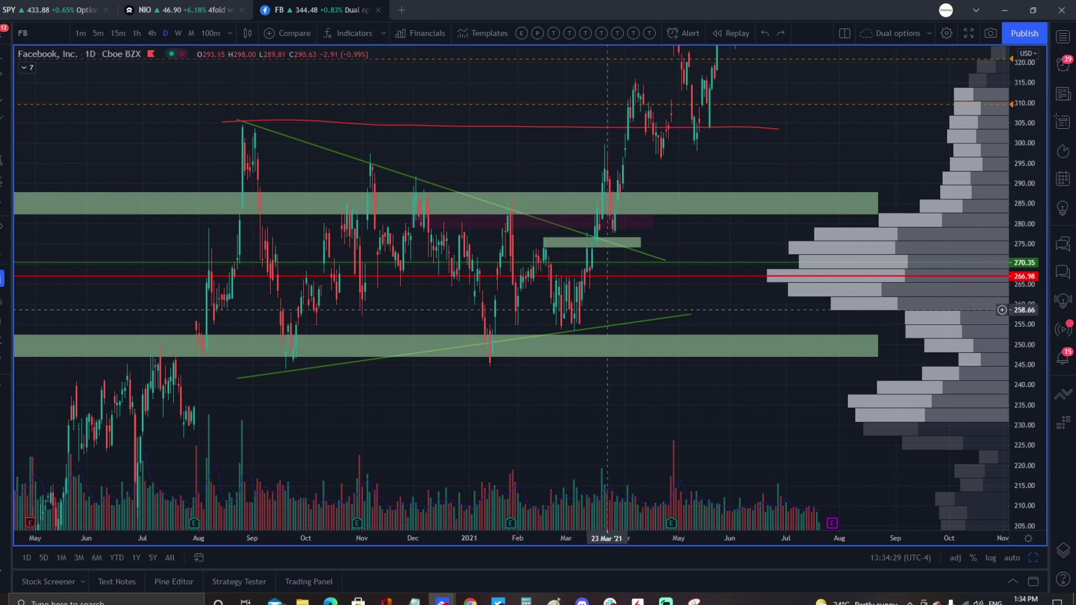
# - Switch the chart to the 1-hour (1h) interval and examine the March 2021 breakout above the small green zone
pyautogui.scroll(2, 517, 291)
pyautogui.moveTo(517, 291); pyautogui.dragTo(557, 291)
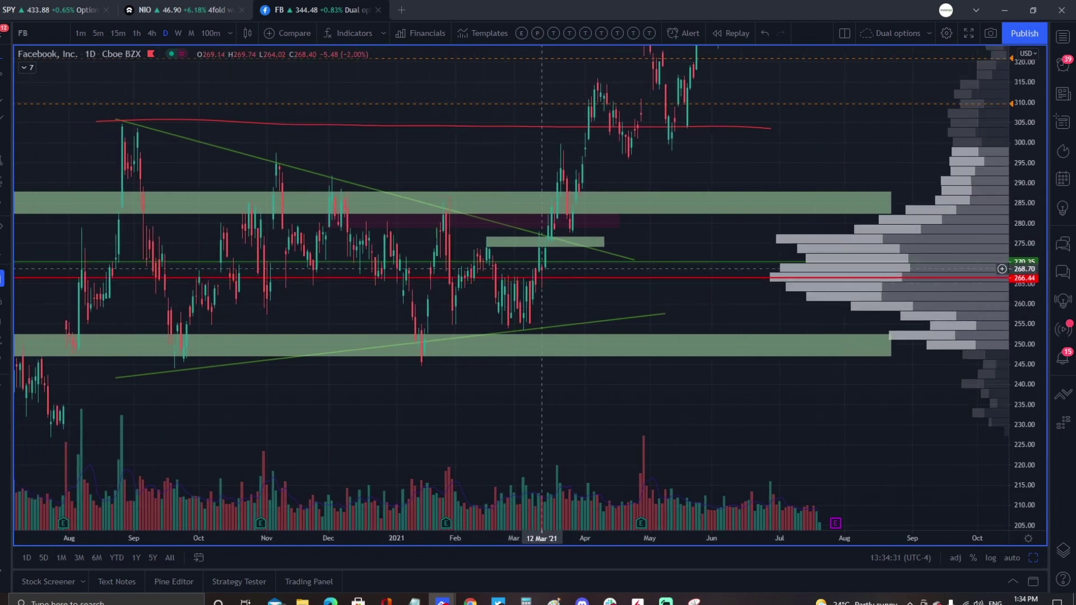
pyautogui.click(535, 235)
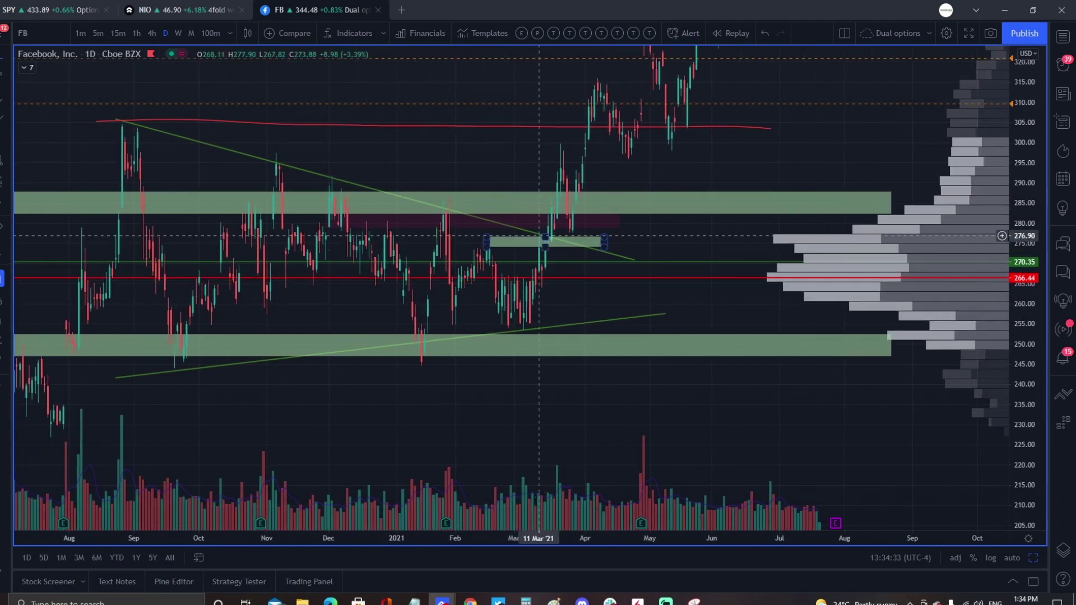
pyautogui.write('1h')
pyautogui.press('Return')
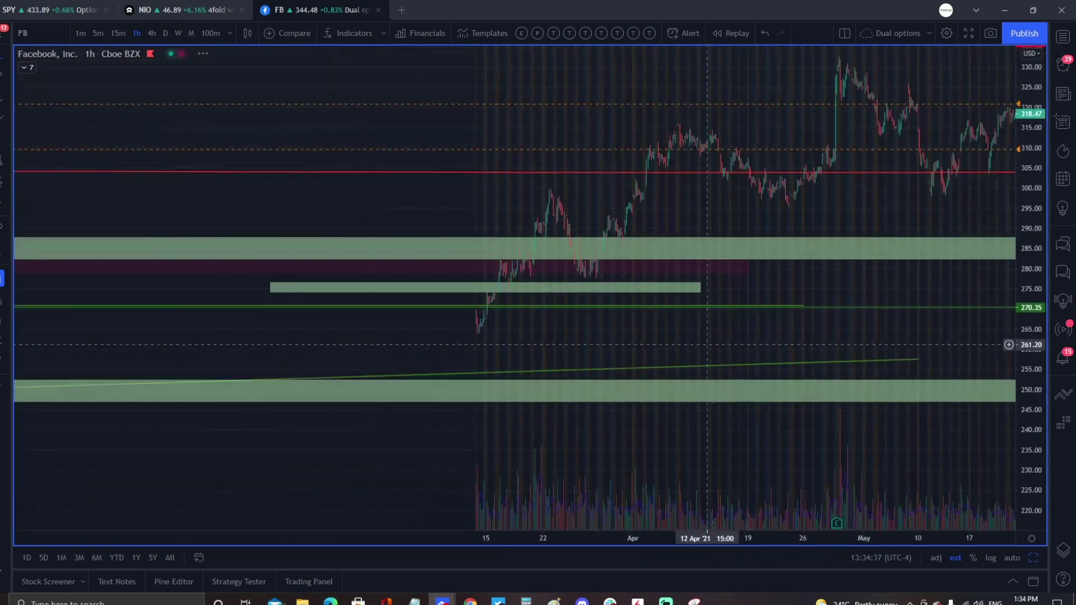
pyautogui.scroll(4, 440, 314)
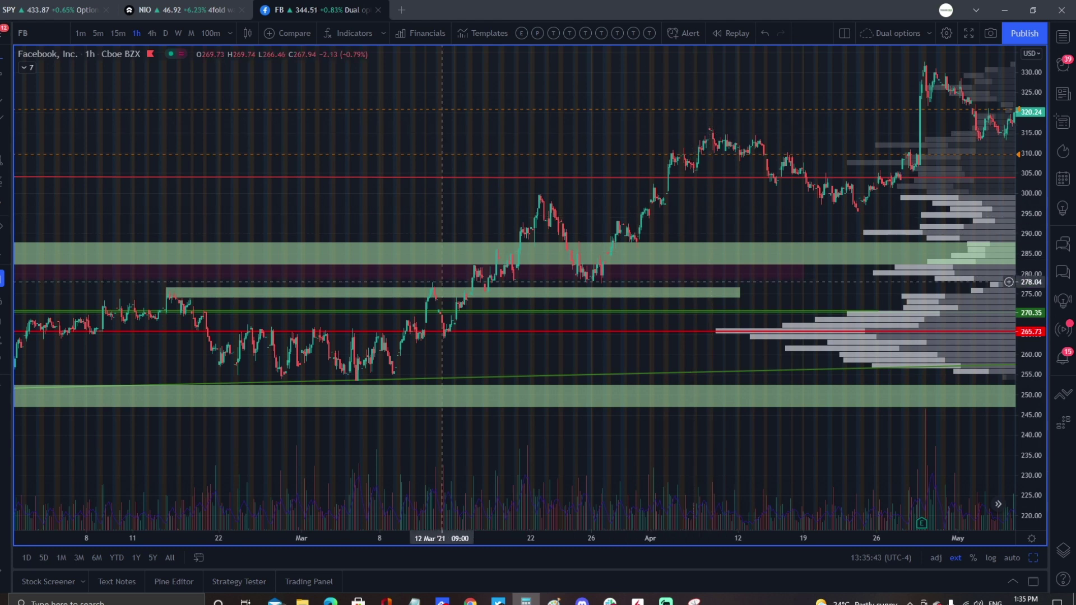
# - Switch the chart to the weekly (1W) interval and remove the red line at about 305
pyautogui.write('1W')
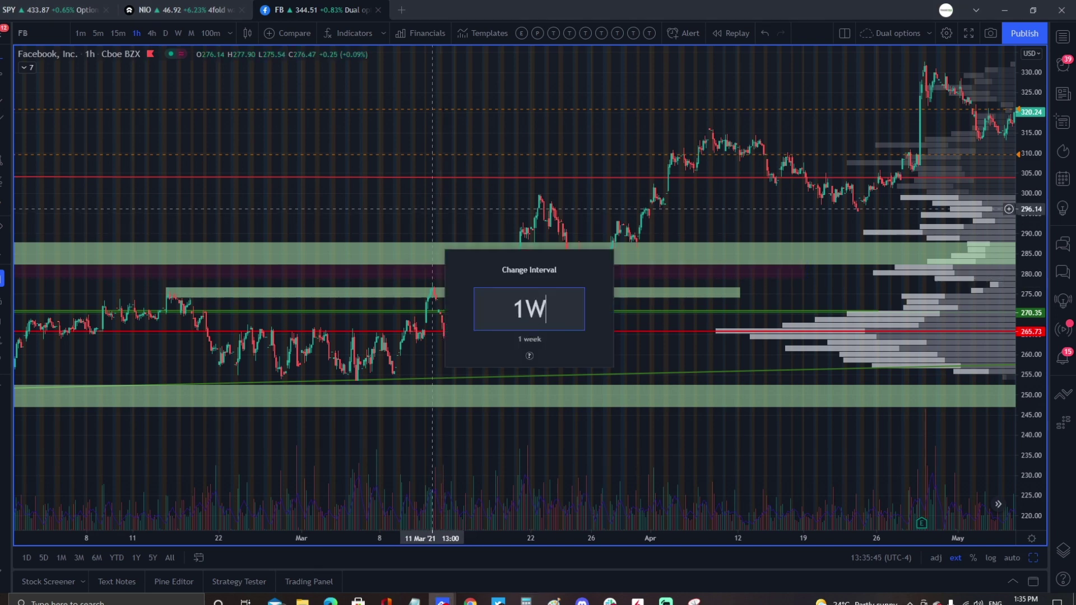
pyautogui.press('Return')
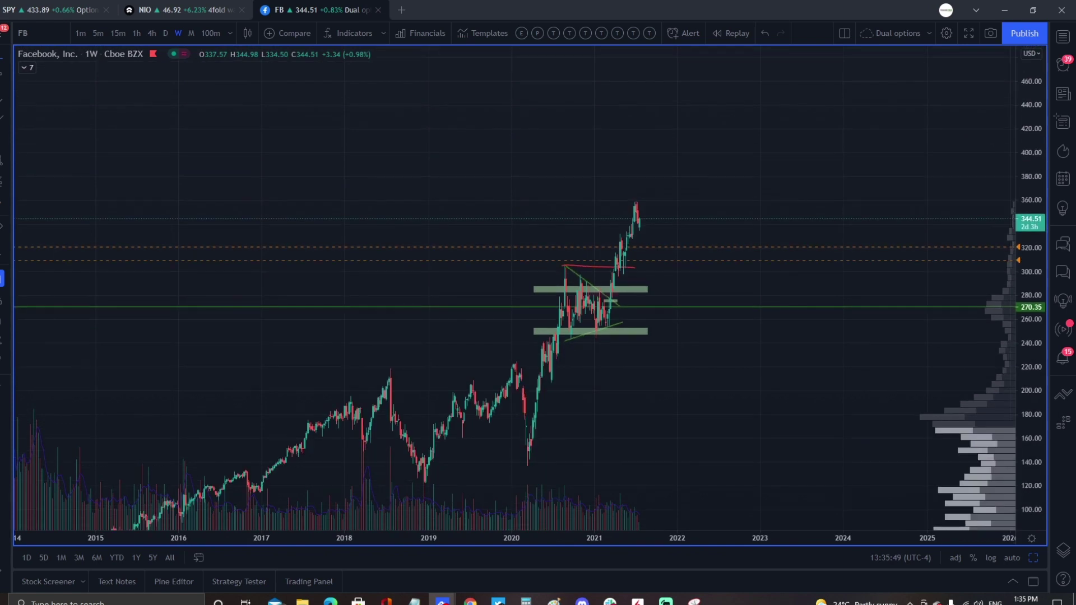
pyautogui.scroll(5, 776, 362)
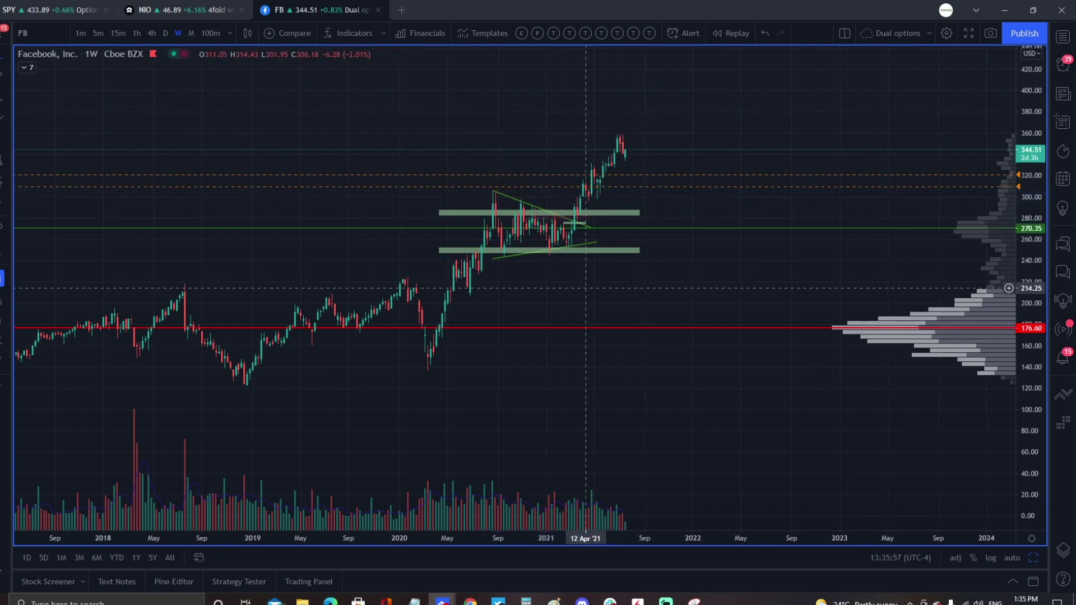
# - Place a copy of the upper green zone across the recent 2021 prices, spanning about 333 to 338.5
pyautogui.scroll(2, 586, 288)
pyautogui.doubleClick(1032, 292)
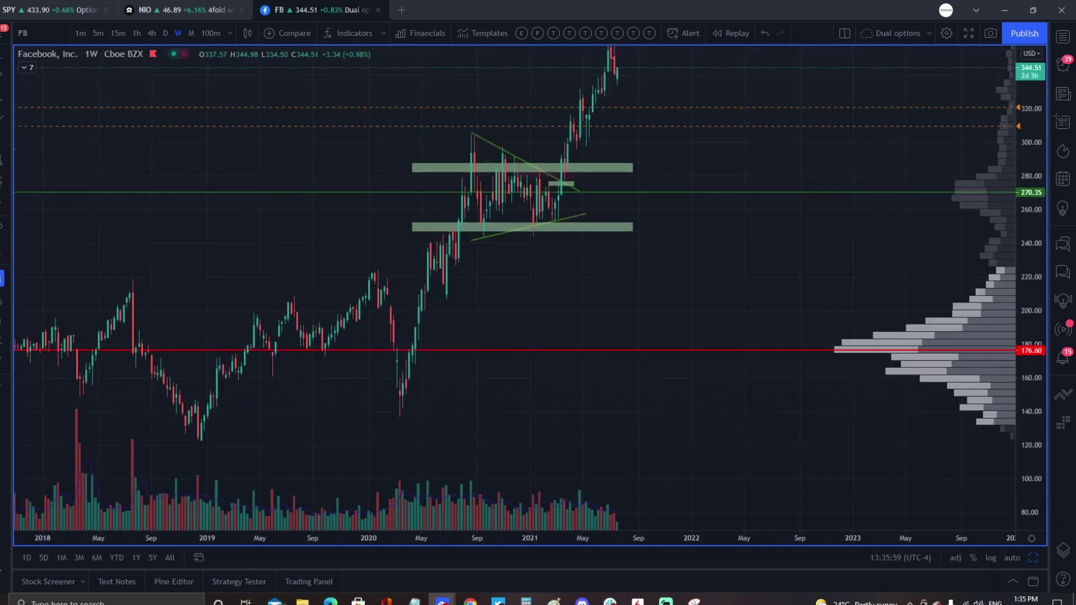
pyautogui.moveTo(724, 213); pyautogui.dragTo(774, 351)
pyautogui.scroll(2, 732, 351)
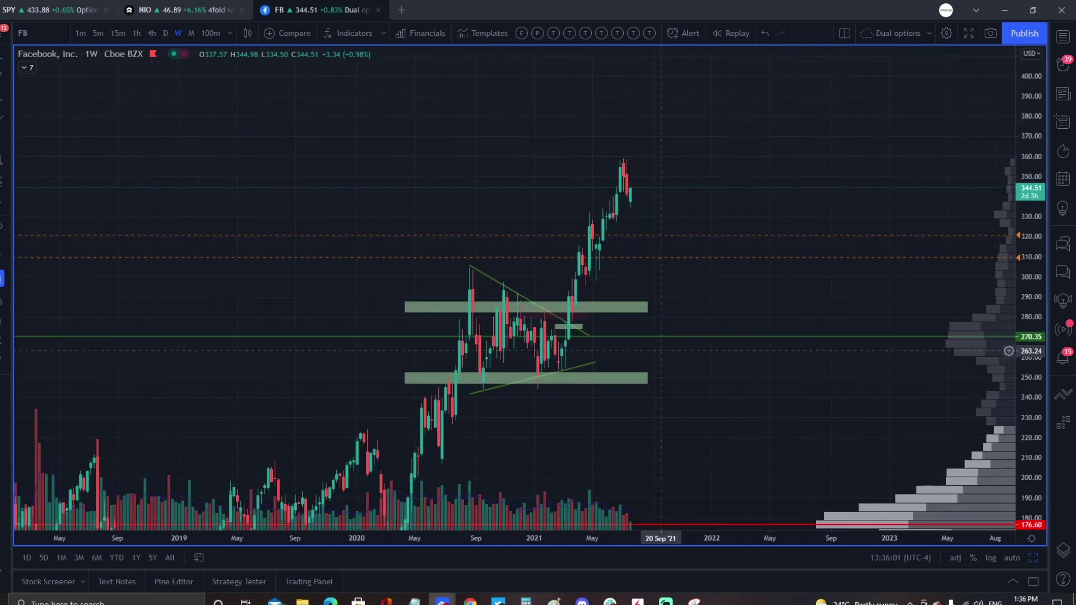
pyautogui.click(613, 312)
pyautogui.moveTo(614, 312)
pyautogui.mouseDown()
pyautogui.moveTo(614, 289)
pyautogui.moveTo(664, 212)
pyautogui.mouseUp()
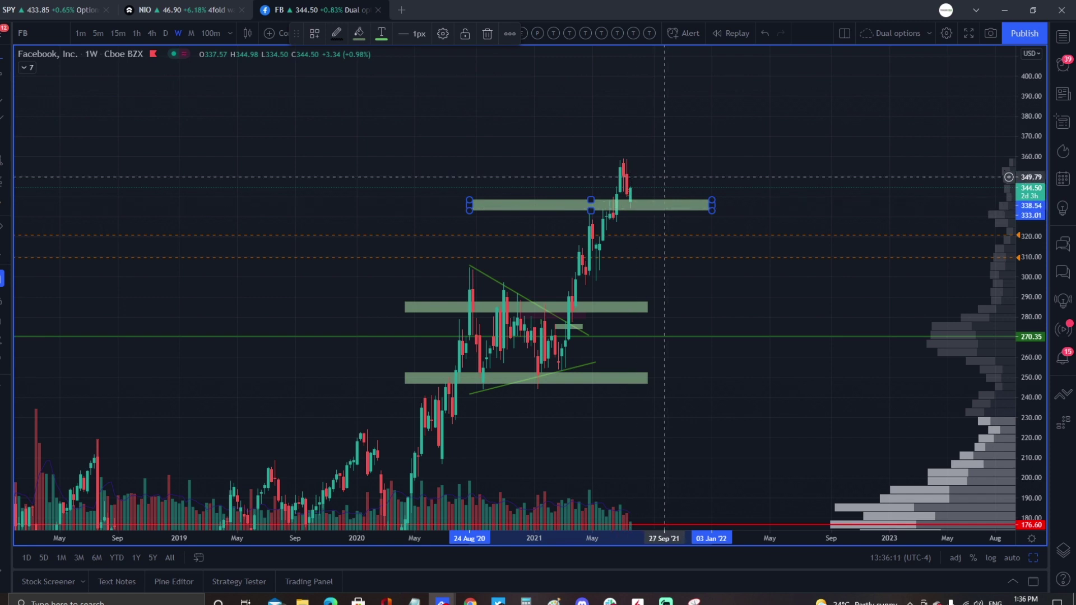
pyautogui.click(665, 177)
# - Switch the chart to the daily (1D) interval and examine the July 2021 pullback into the new green zone
pyautogui.write('1d')
pyautogui.press('Return')
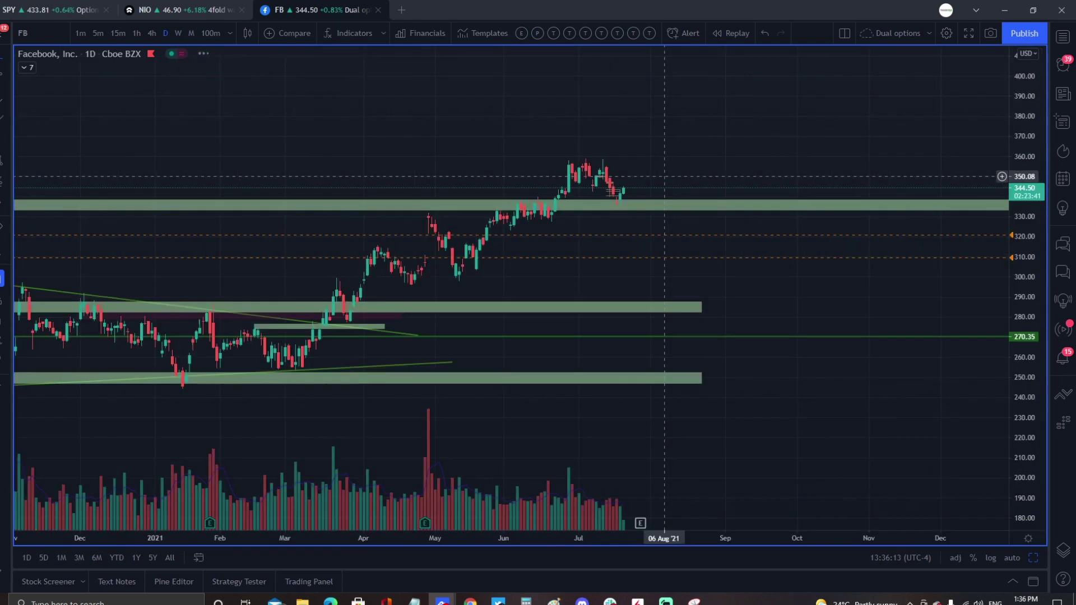
pyautogui.scroll(2, 604, 268)
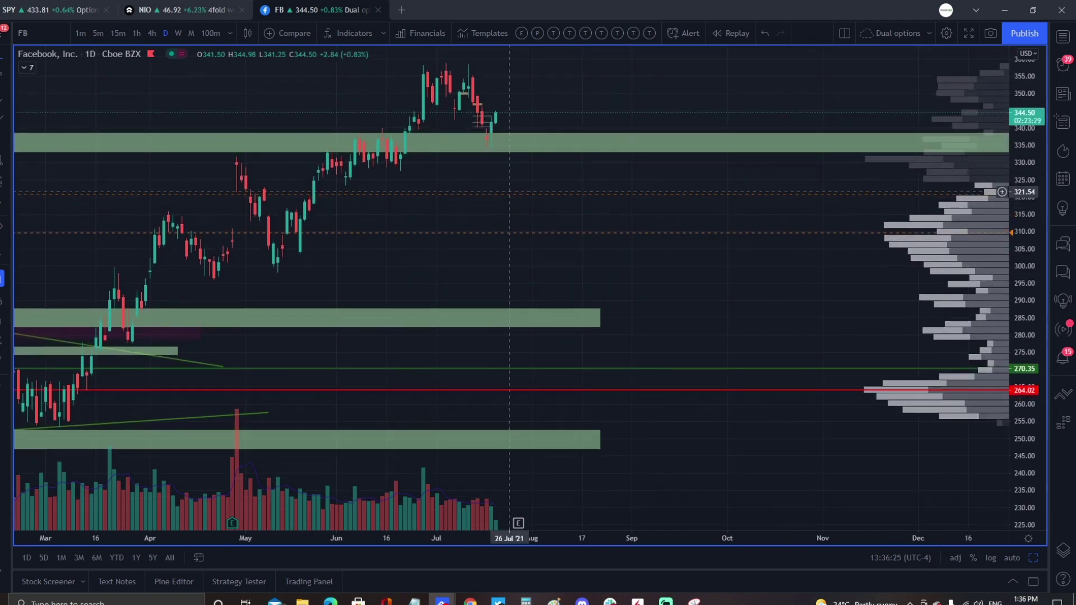
pyautogui.scroll(2, 509, 192)
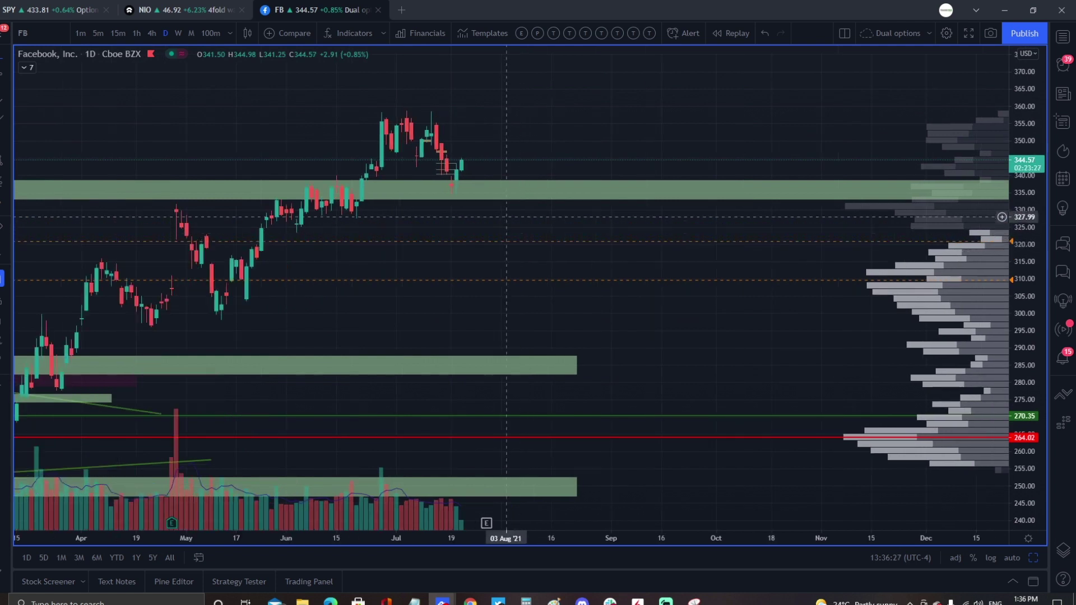
pyautogui.scroll(-1, 457, 191)
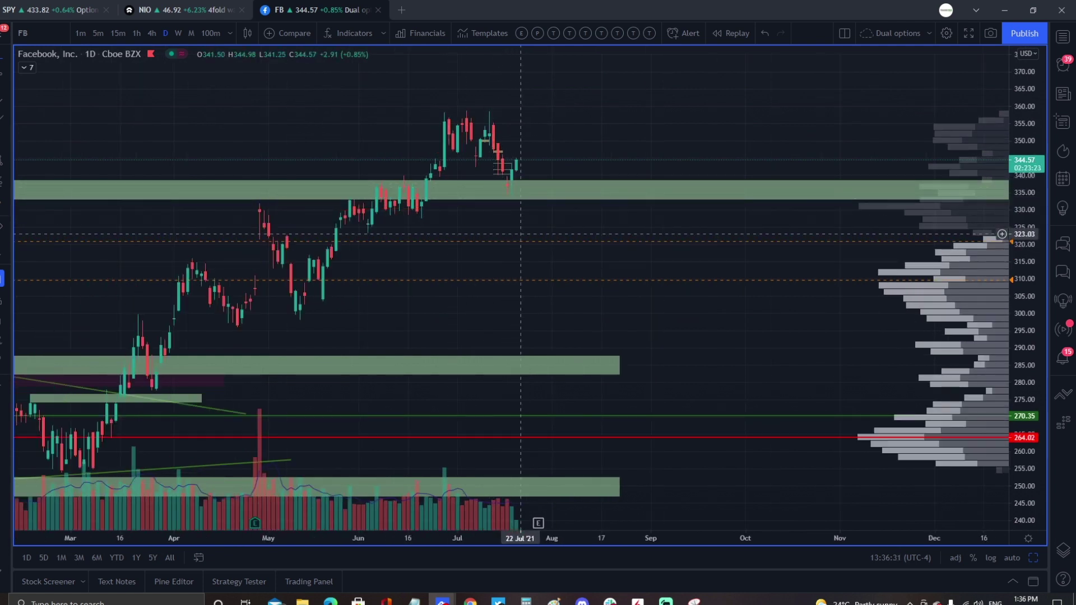
# - Switch the chart to the 1-hour (1h) interval and examine the July 2021 price action around the new green zone
pyautogui.write('1h')
pyautogui.press('Return')
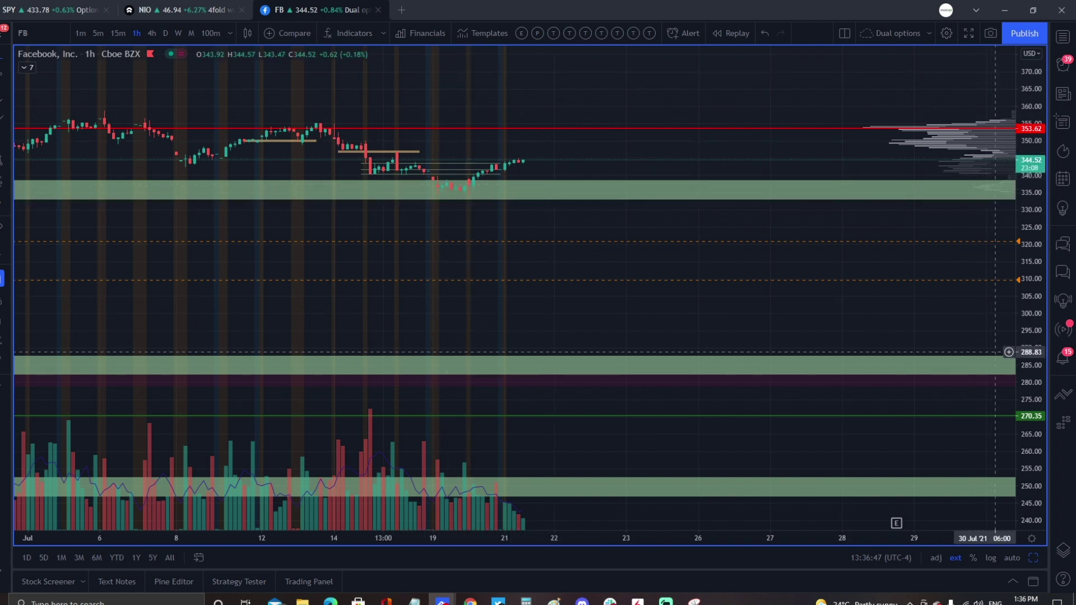
pyautogui.scroll(-3, 991, 351)
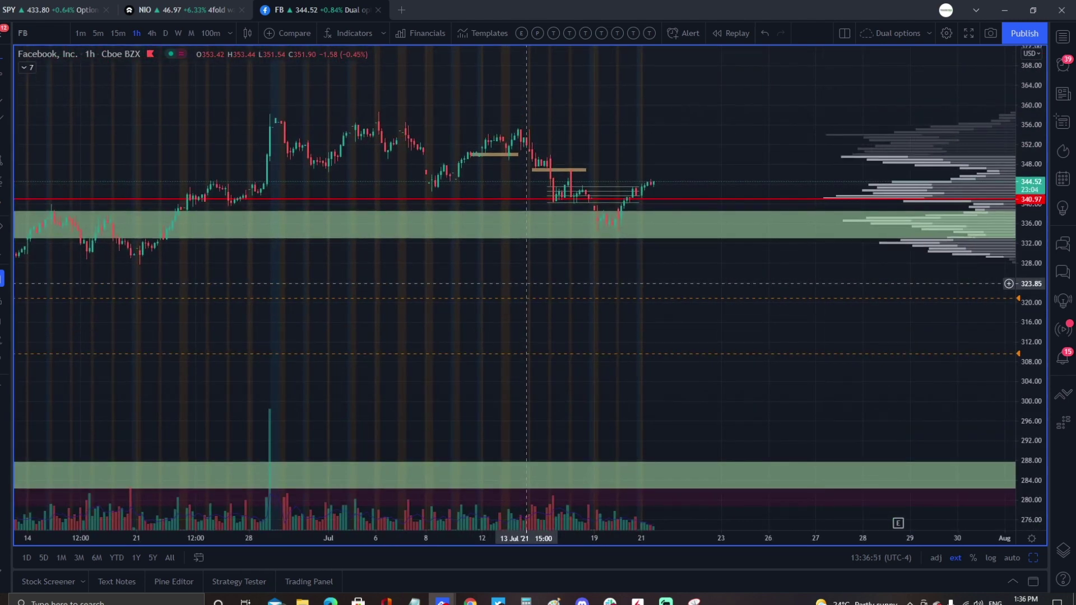
# - Load the COIN chart on the weekly (1W) interval and fit its whole price history in view
pyautogui.write('COIN')
pyautogui.press('Return')
pyautogui.write('1')
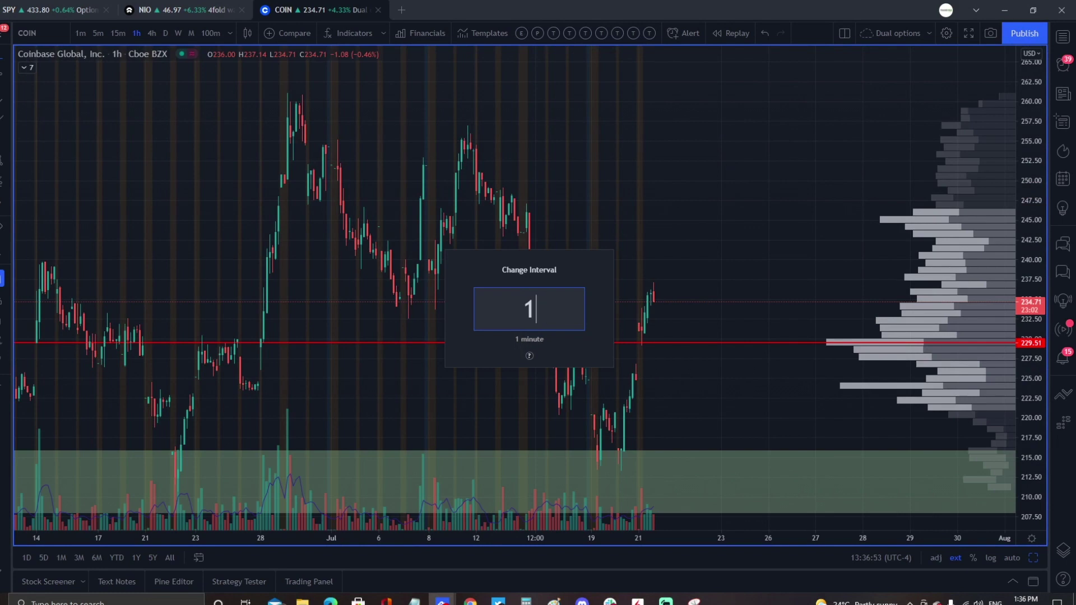
pyautogui.write('w')
pyautogui.press('Return')
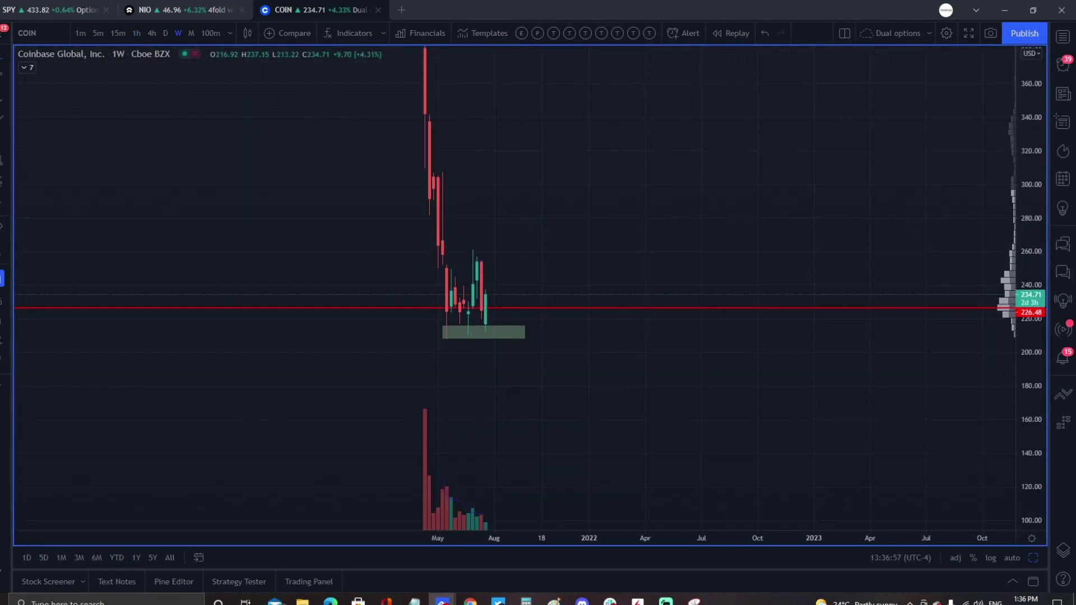
pyautogui.moveTo(557, 314); pyautogui.dragTo(677, 329)
pyautogui.click(586, 362)
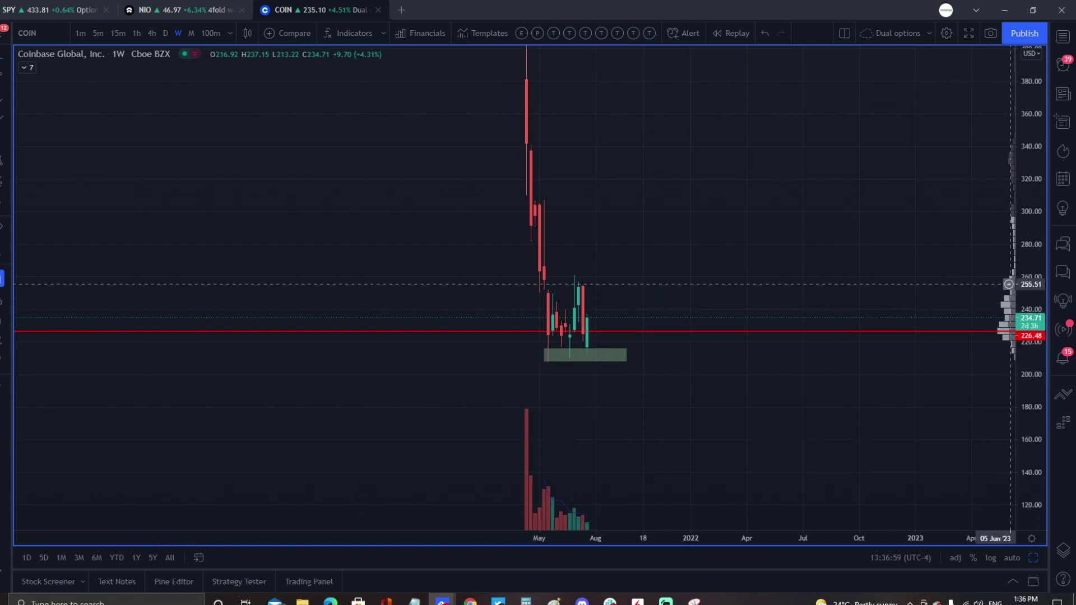
pyautogui.moveTo(1011, 285); pyautogui.dragTo(1011, 396)
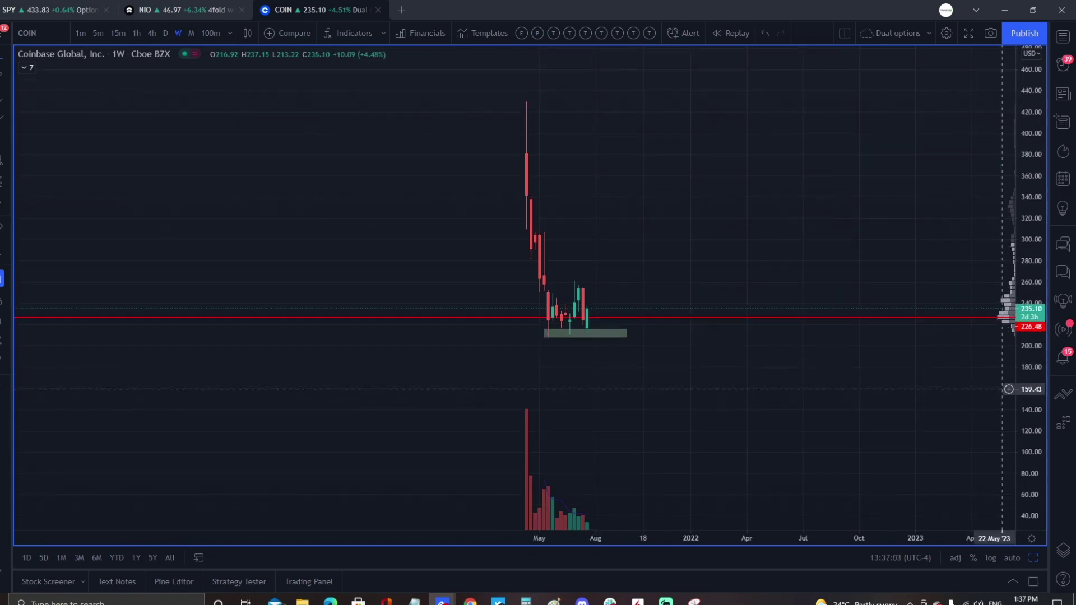
# - Switch the COIN chart to the daily (1D) interval and examine the price action around the green support zone
pyautogui.click(548, 331)
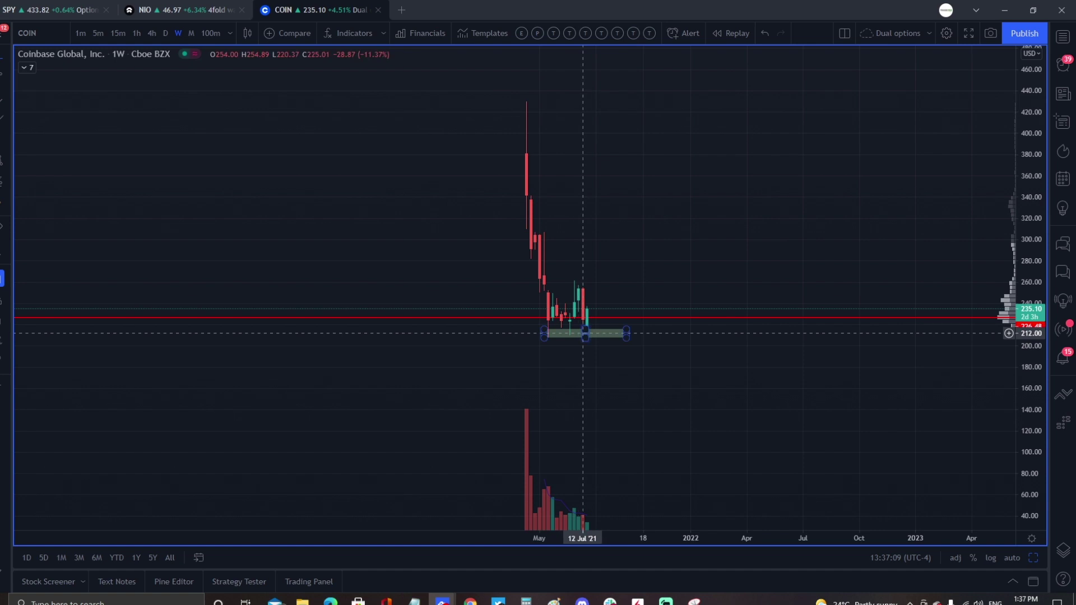
pyautogui.write('1D')
pyautogui.press('Return')
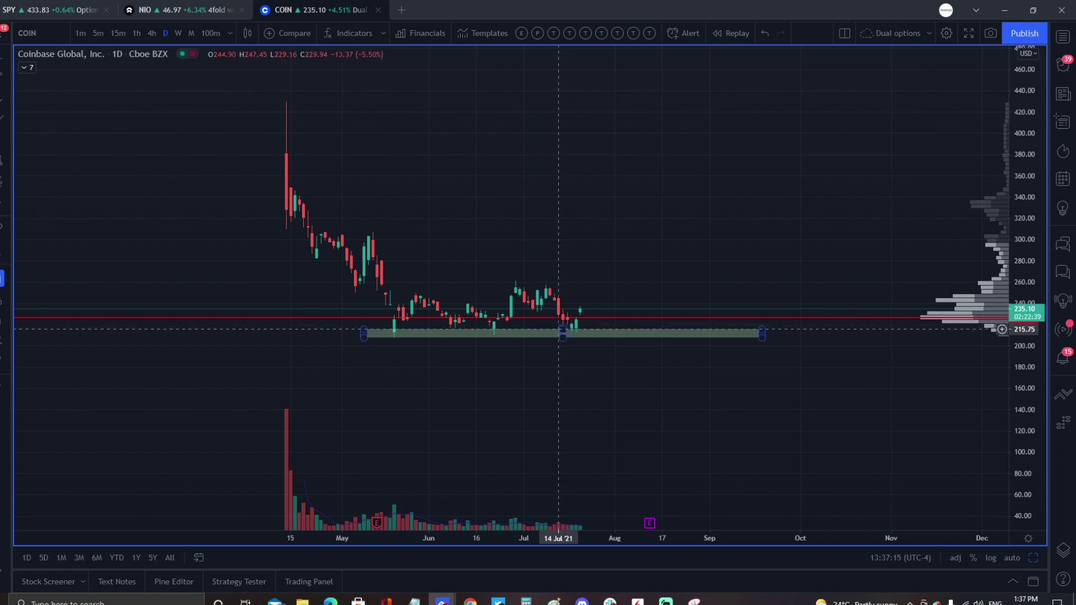
# - Switch the COIN chart to the 1-hour (1h) interval and examine the June–July 2021 price and volume near the green support zone
pyautogui.write('1h')
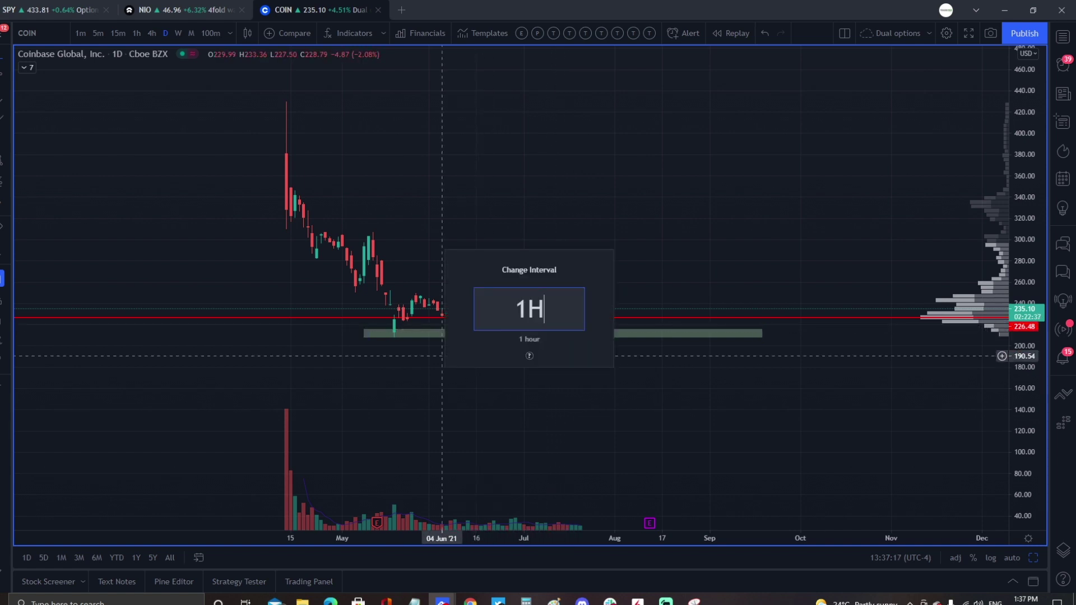
pyautogui.press('Return')
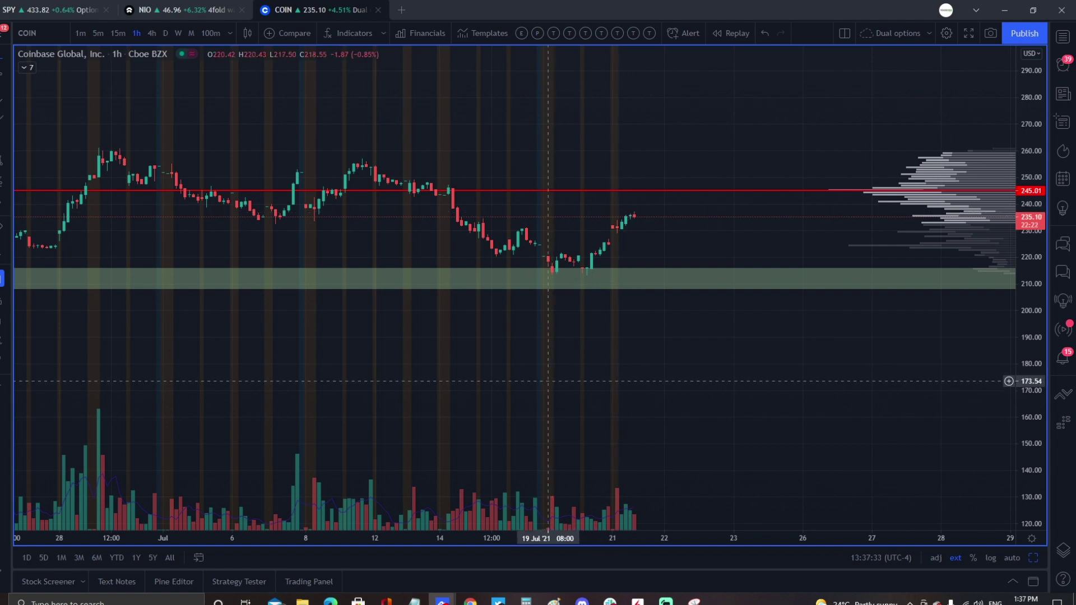
pyautogui.scroll(-2, 549, 381)
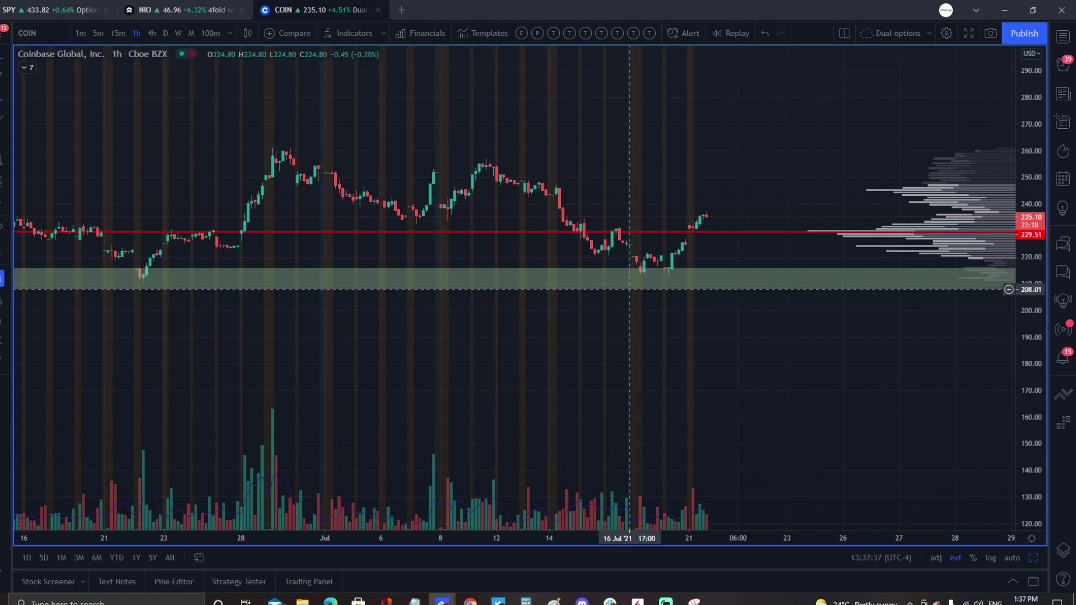
pyautogui.scroll(2, 707, 395)
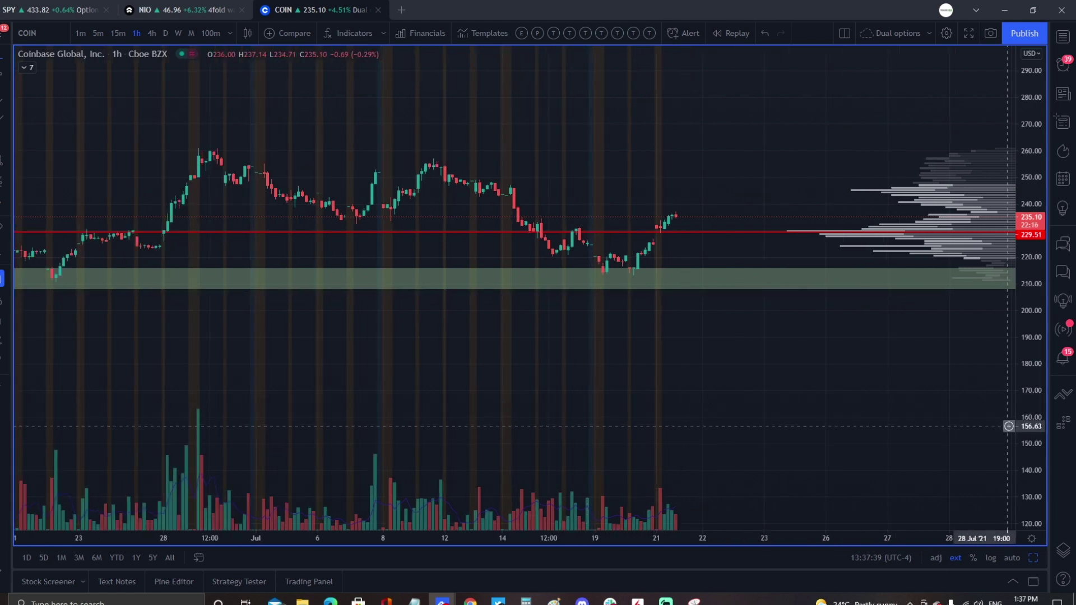
pyautogui.scroll(-3, 799, 381)
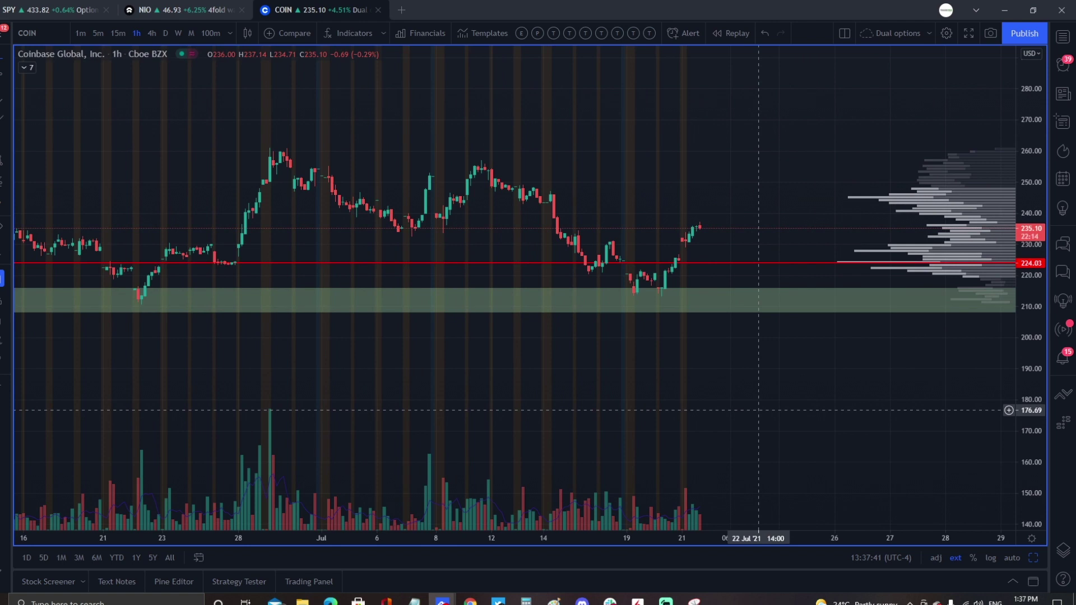